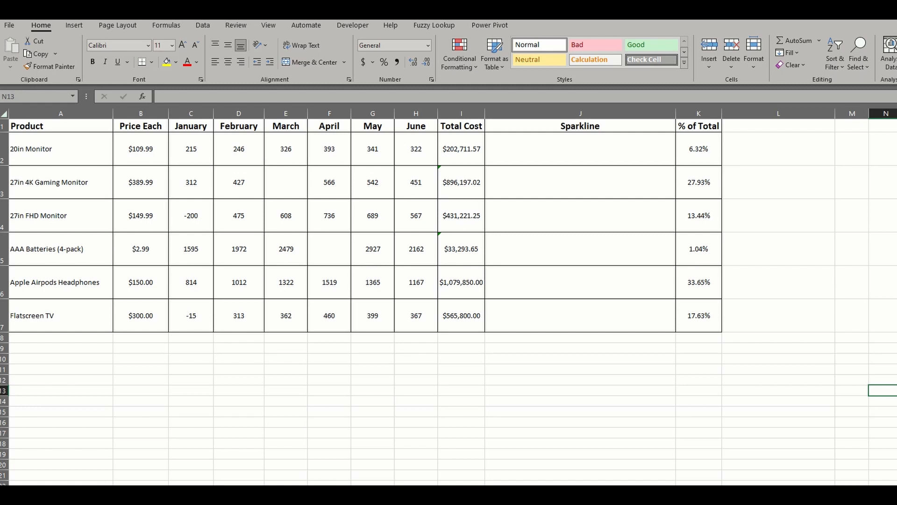
Insert a line sparkline in J2 from data range C2:H2 and fill it down to J7.
click(518, 148)
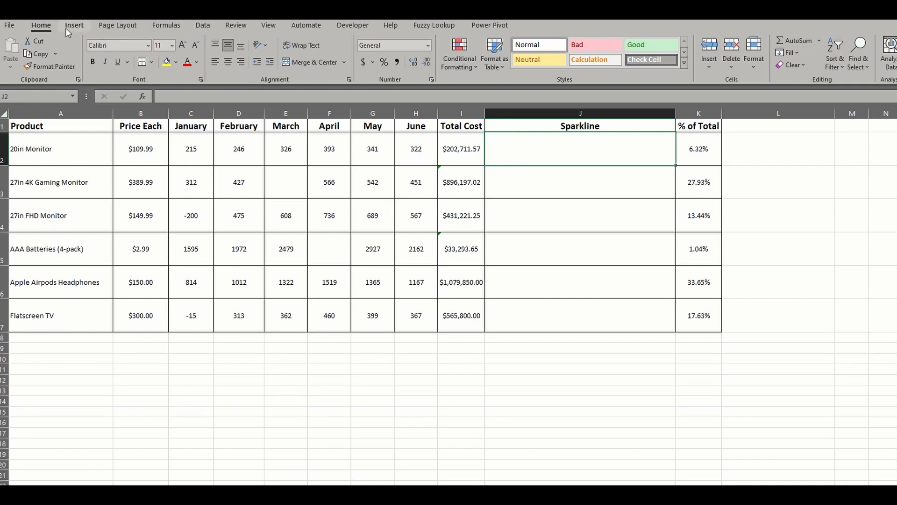
click(60, 25)
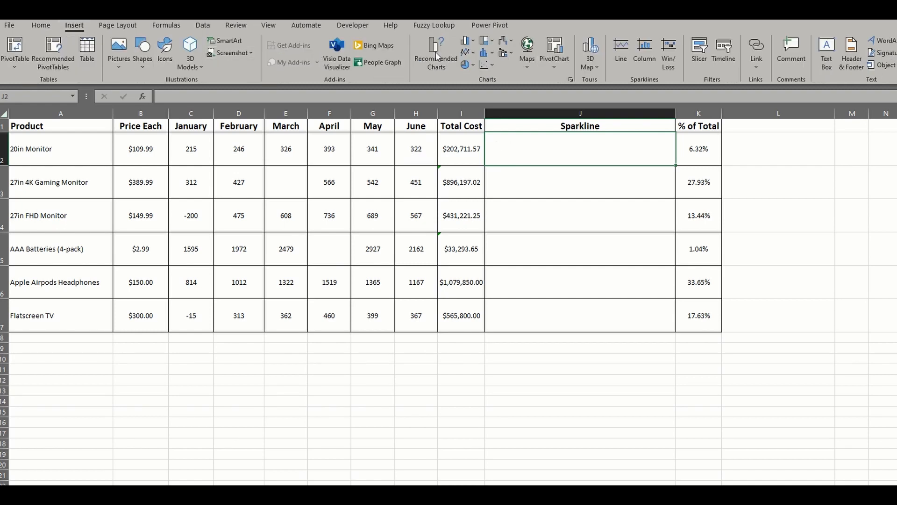
click(621, 50)
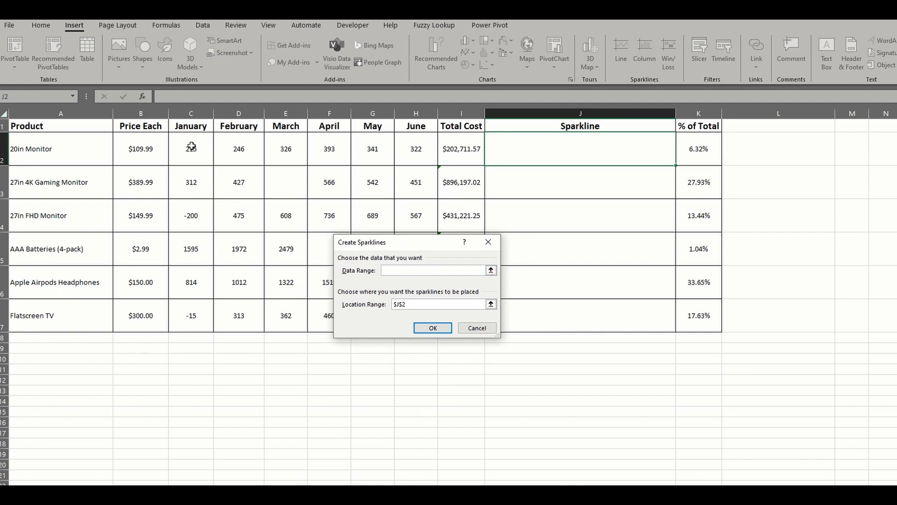
drag(191, 147, 411, 147)
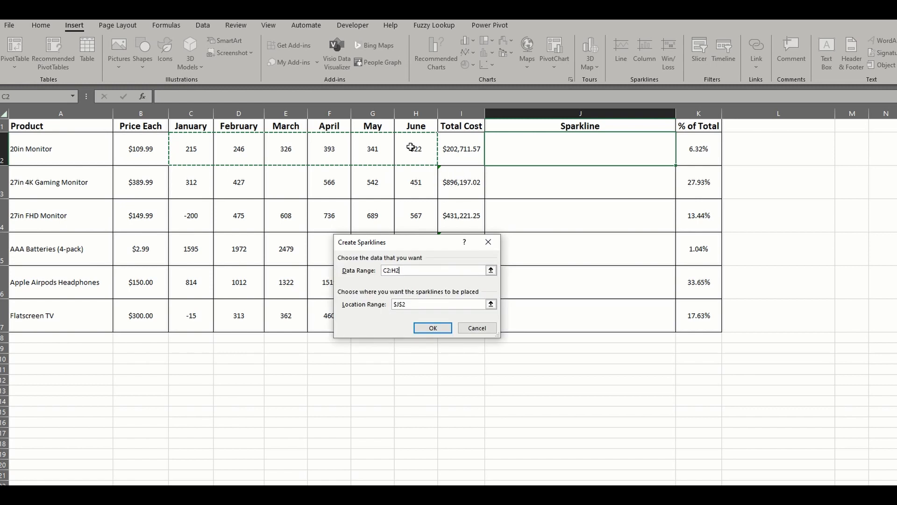
click(434, 329)
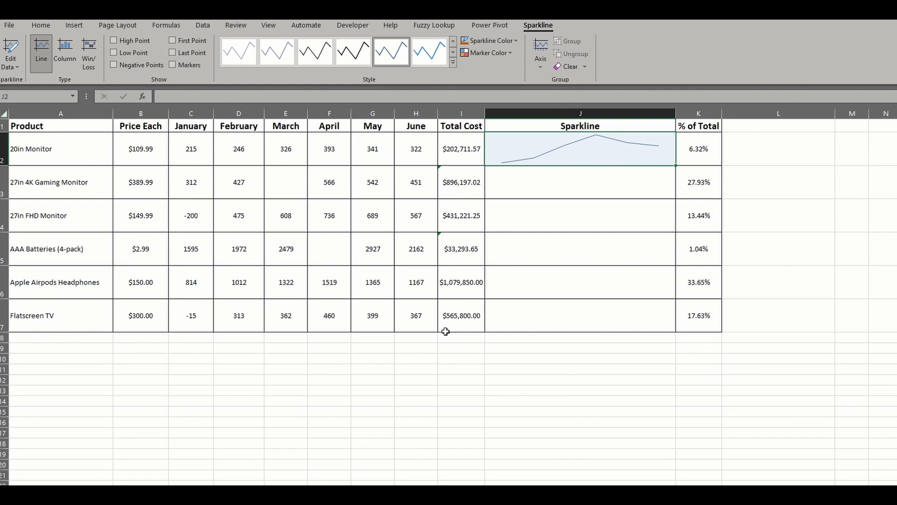
drag(677, 170, 679, 328)
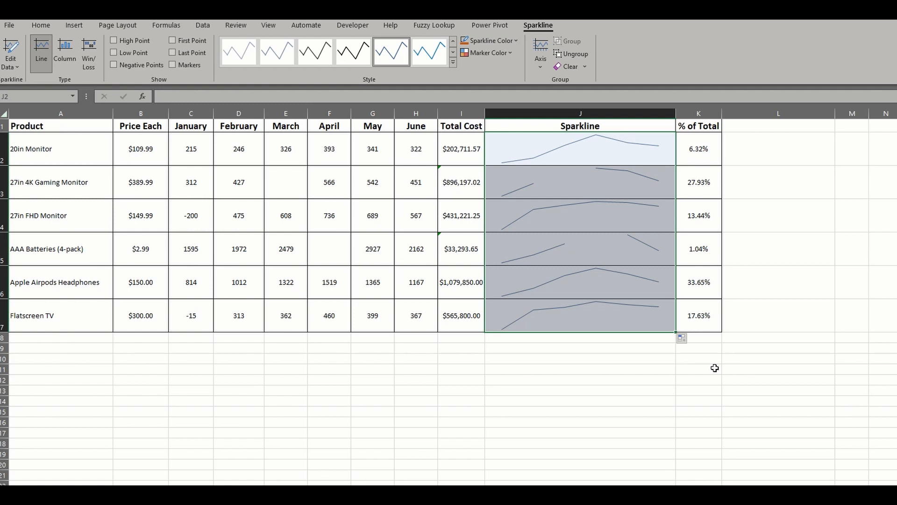
click(715, 368)
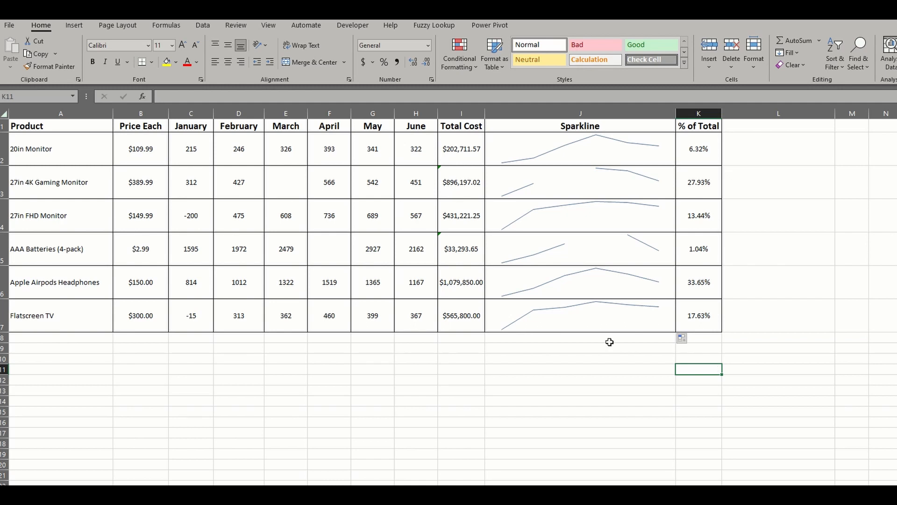
Ungroup the 27in 4K Gaming Monitor sparkline in J3 from the other sparklines.
click(588, 193)
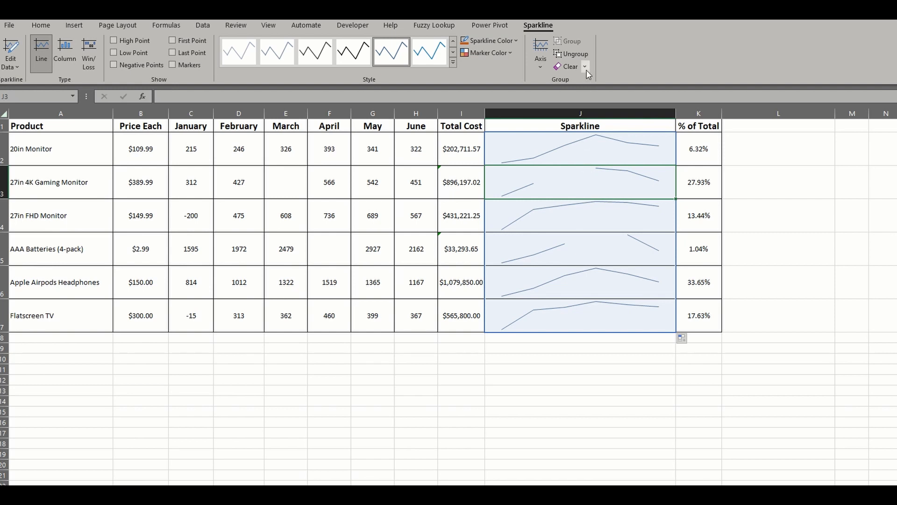
click(571, 54)
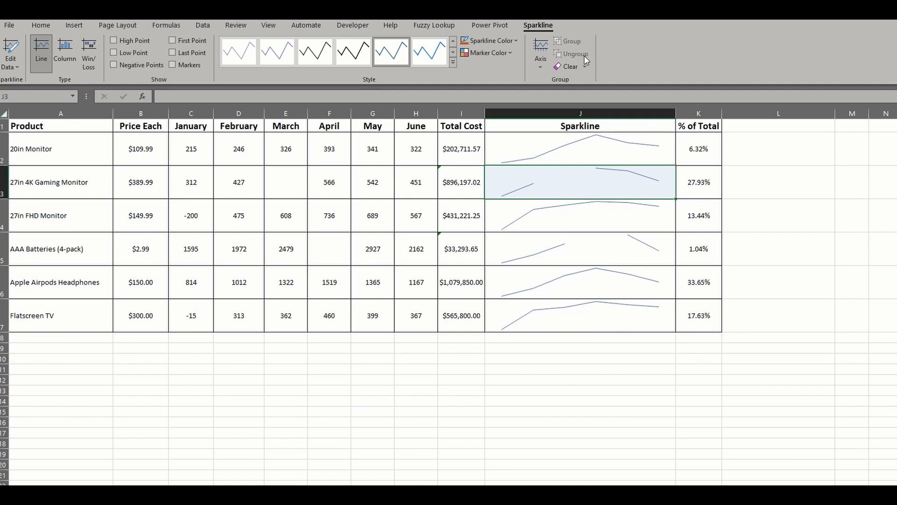
click(786, 203)
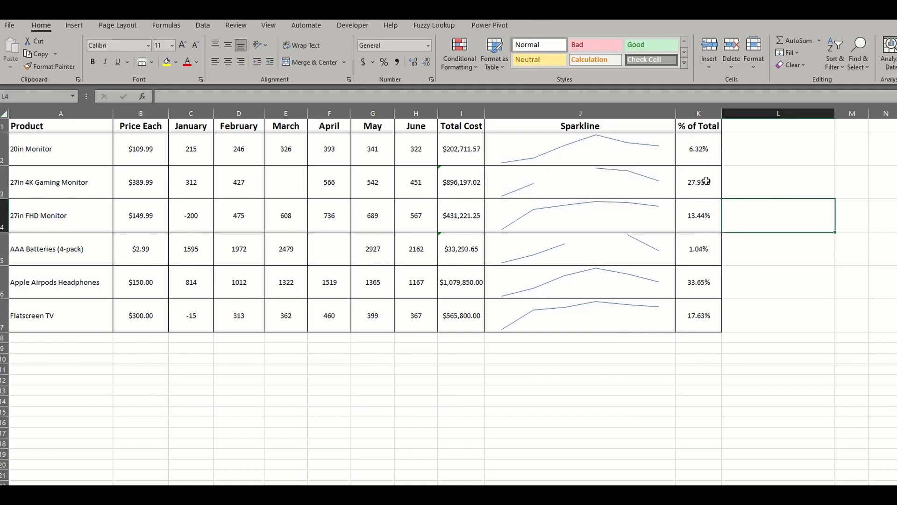
click(656, 177)
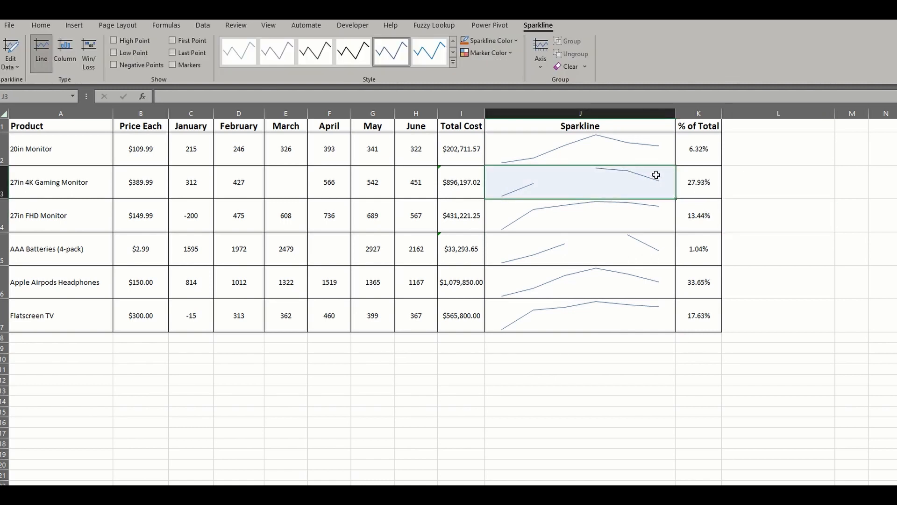
Ungroup all the sparklines in J2:J7 so each one can be formatted individually.
click(655, 146)
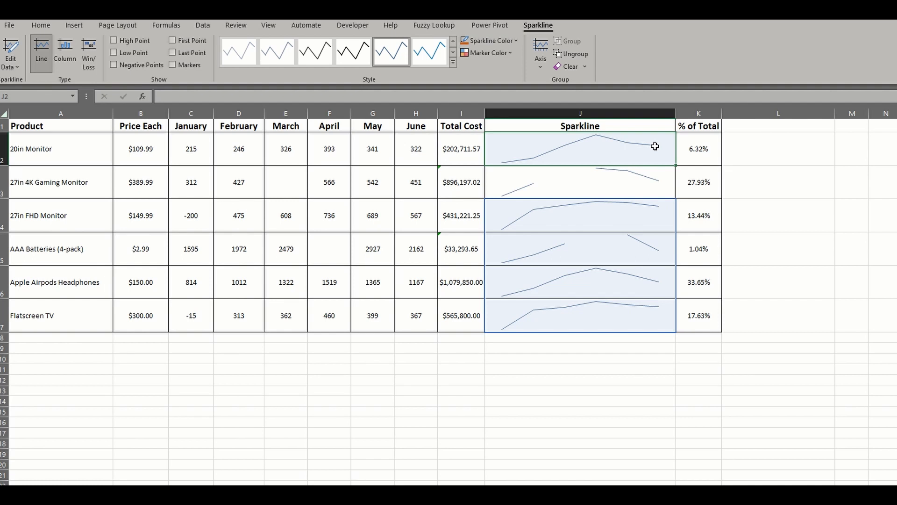
drag(660, 140, 661, 310)
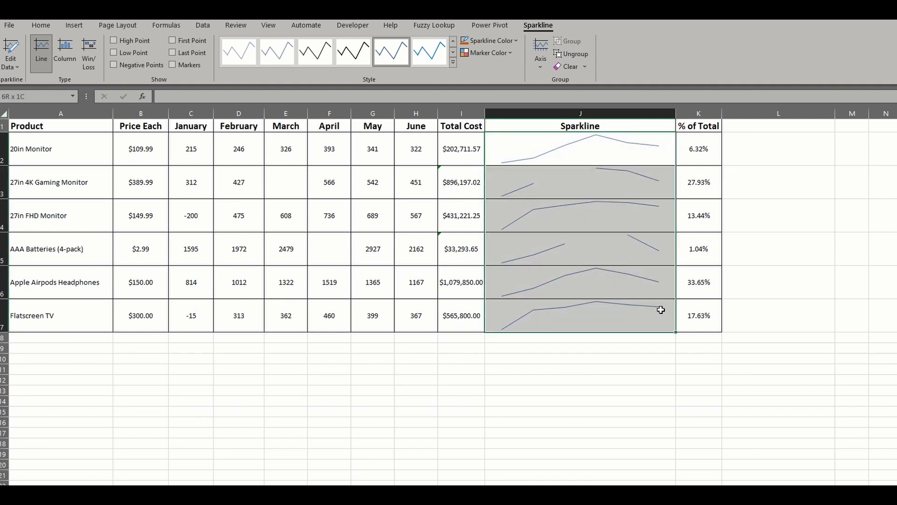
click(576, 54)
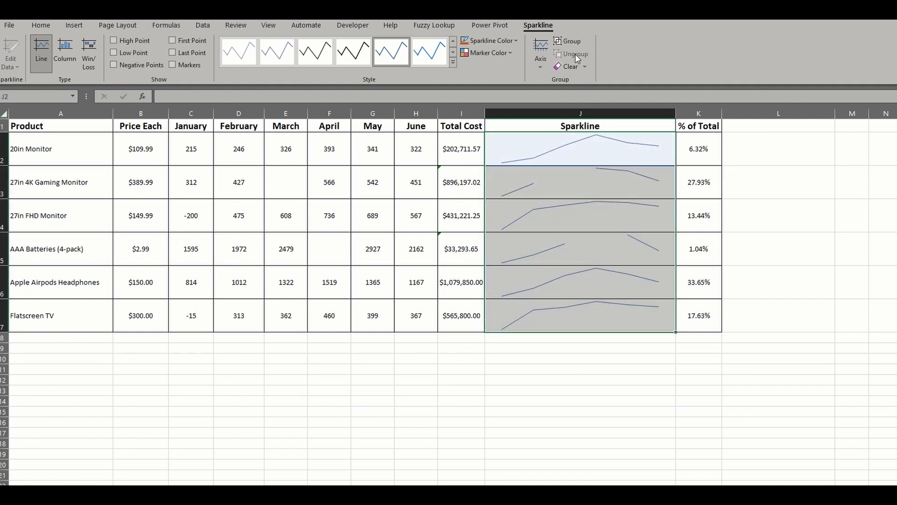
click(606, 187)
click(594, 251)
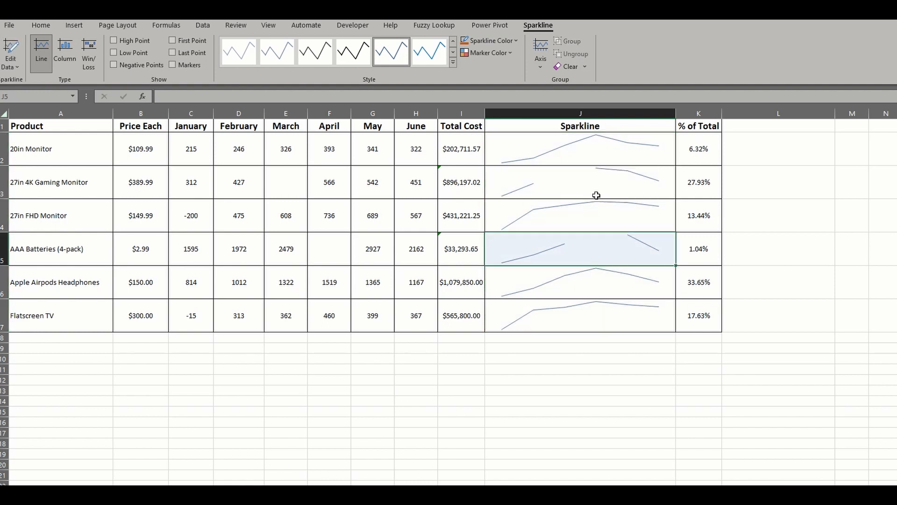
Show markers on the 20in Monitor sparkline in J2 and look over the available sparkline styles.
click(595, 152)
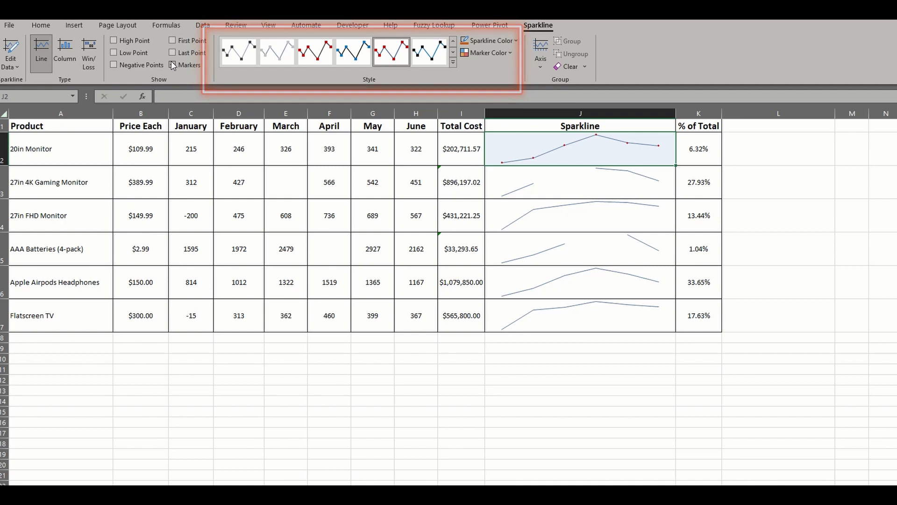
click(172, 64)
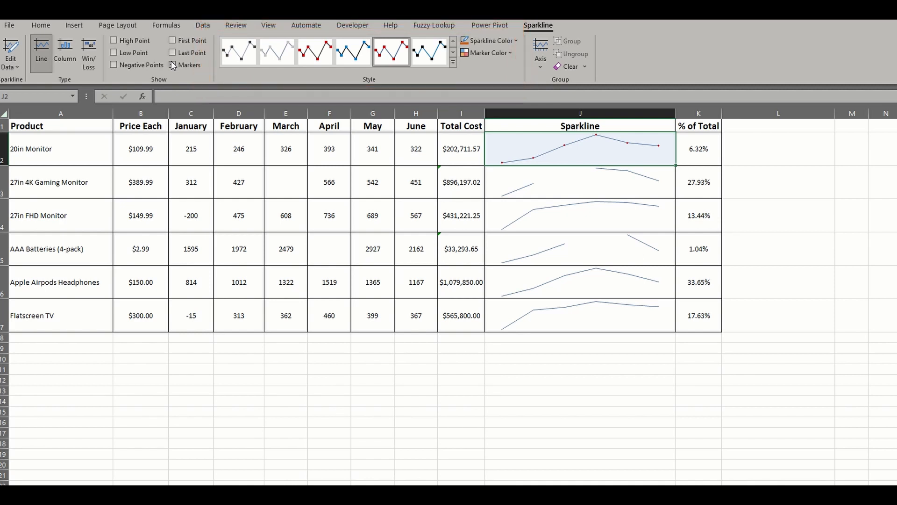
click(453, 65)
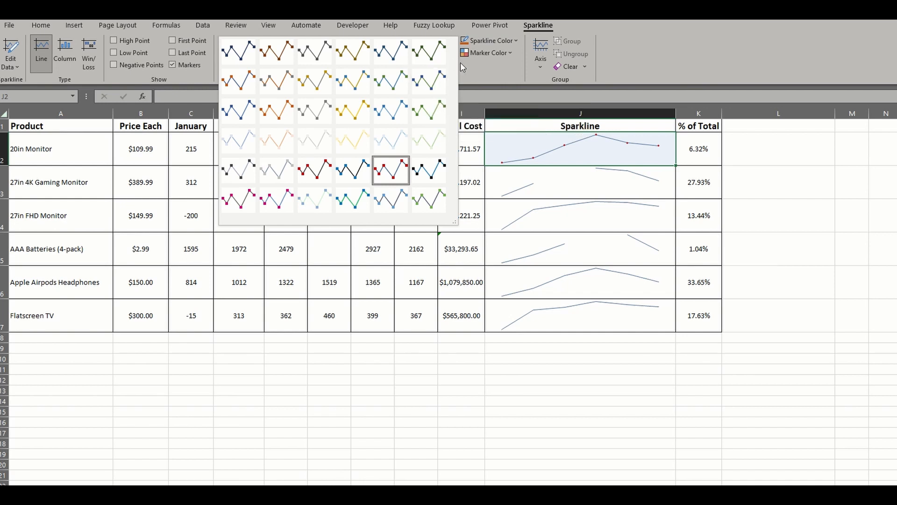
click(492, 66)
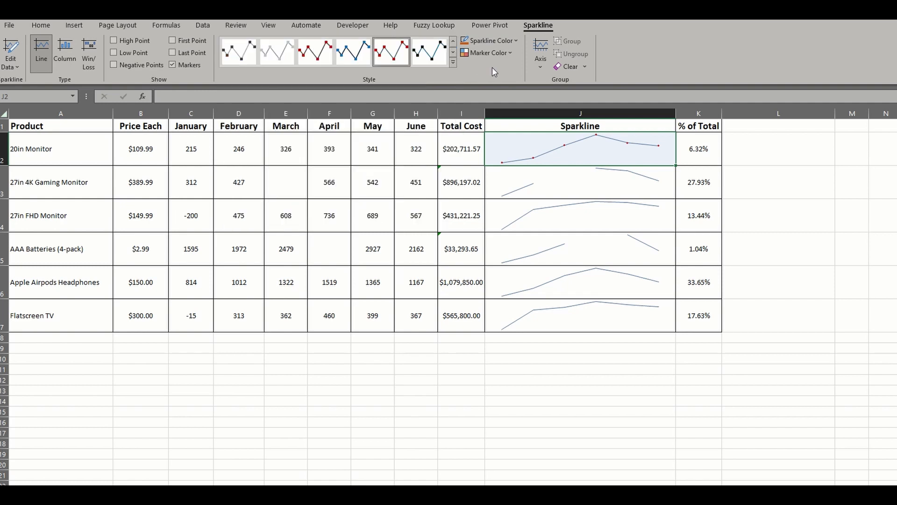
Set the 20in Monitor sparkline's colour to dark orange and its line weight to 2¼ pt.
click(517, 42)
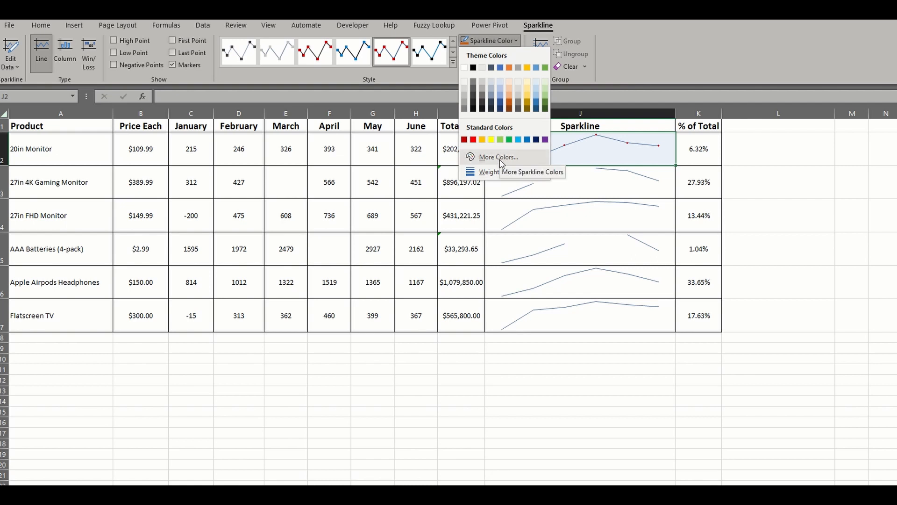
mouse_move(497, 169)
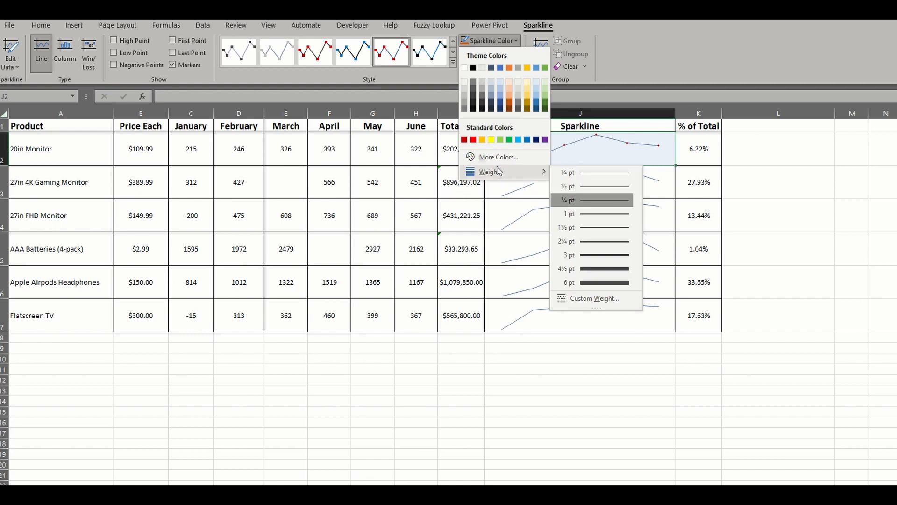
click(509, 107)
click(516, 40)
mouse_move(521, 172)
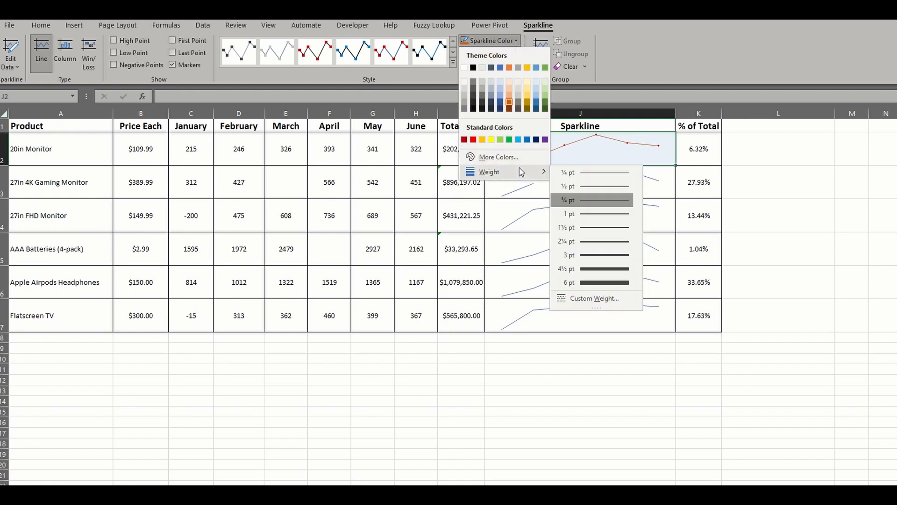
click(601, 237)
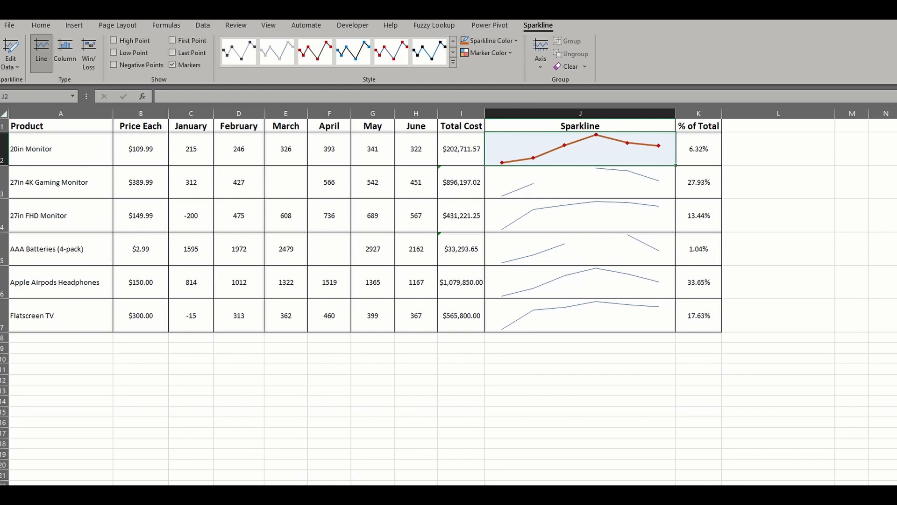
Change the marker colour of the 20in Monitor sparkline to light gold.
click(512, 55)
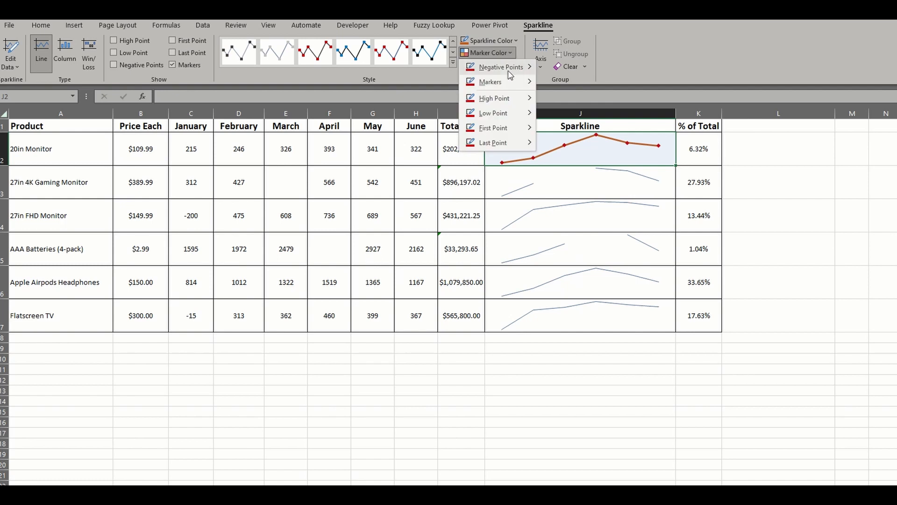
mouse_move(509, 85)
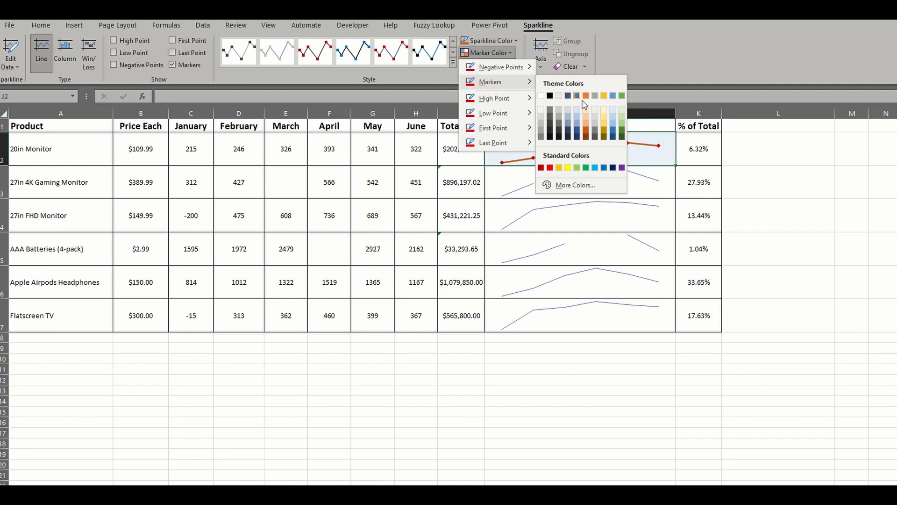
click(606, 124)
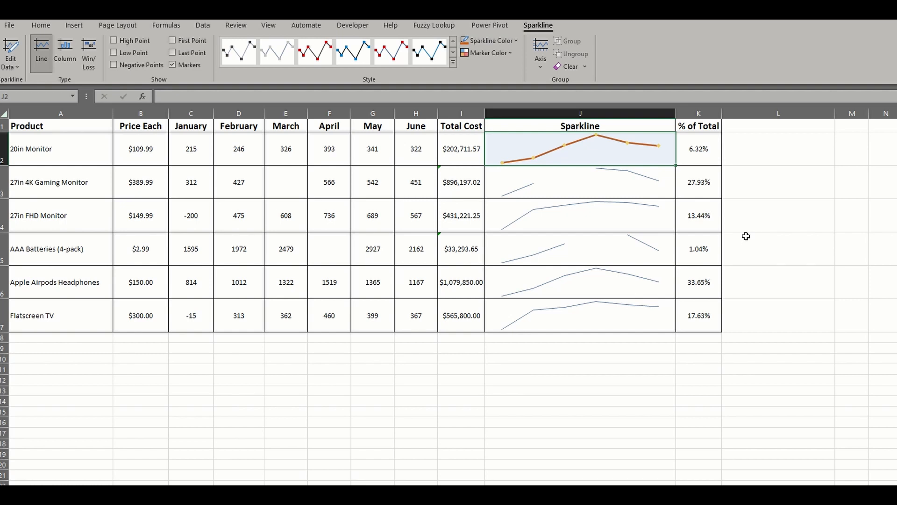
Set the 27in 4K Gaming Monitor sparkline in J3 to connect data points with a line across empty cells.
click(644, 183)
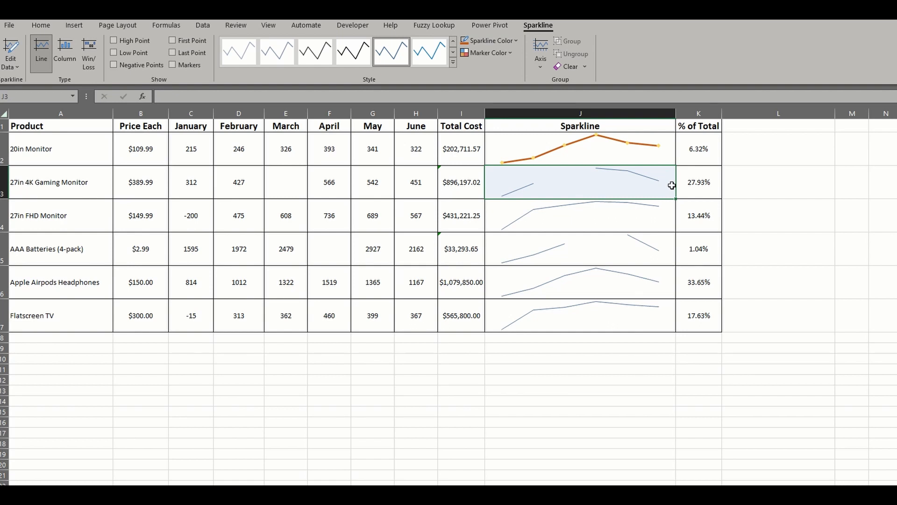
click(17, 66)
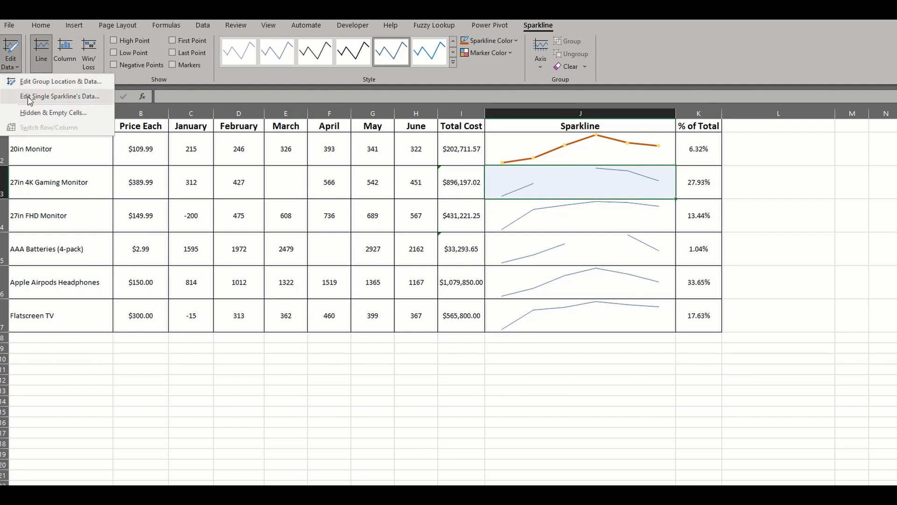
click(33, 112)
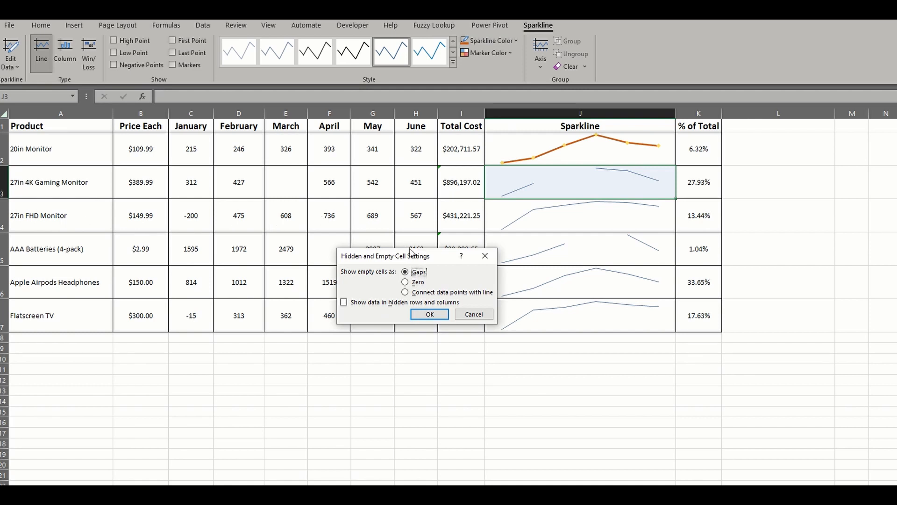
click(405, 292)
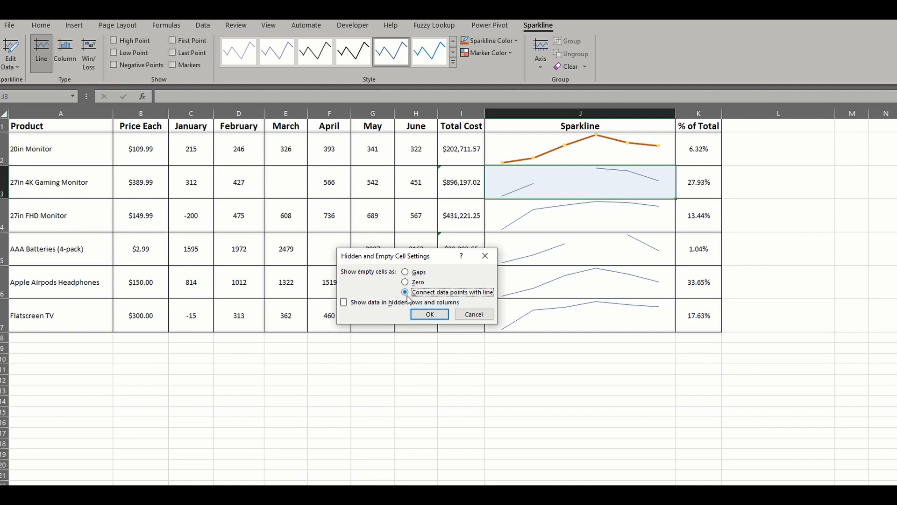
click(429, 314)
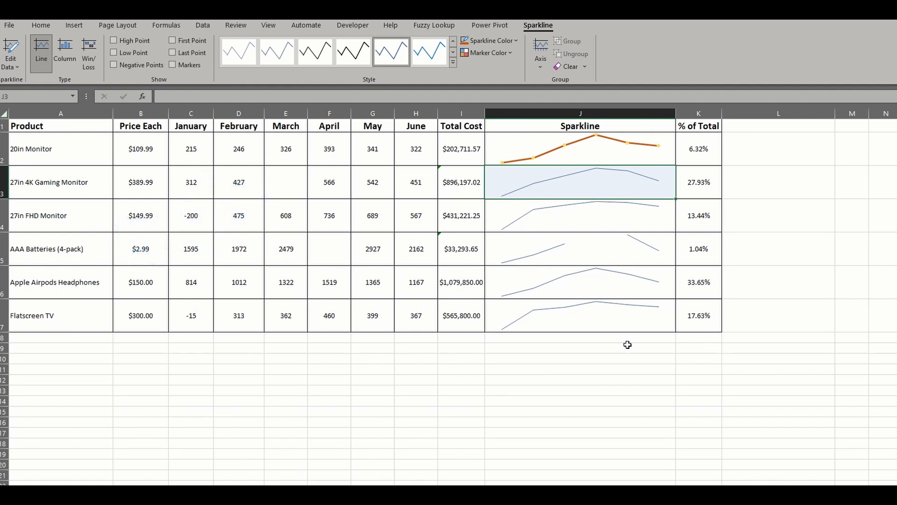
Set the 27in 4K Gaming Monitor sparkline in J3 to show empty cells as Zero.
click(17, 68)
click(43, 109)
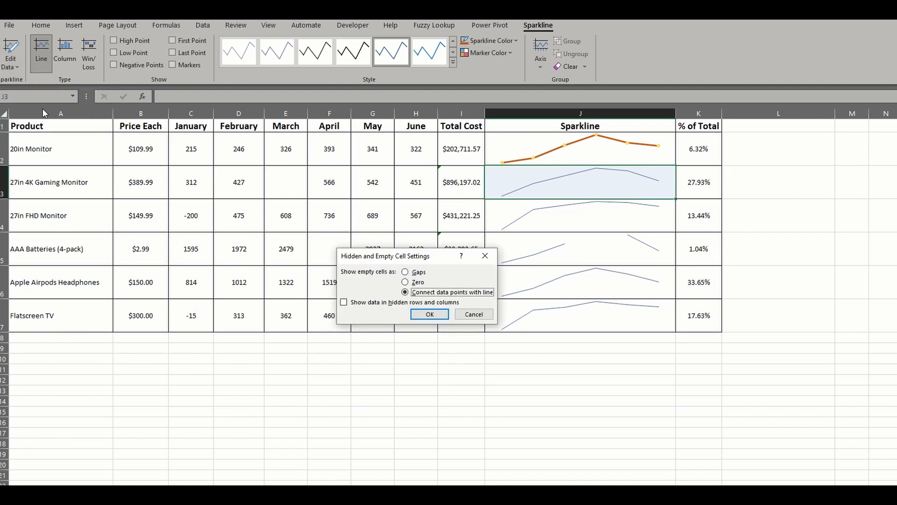
click(405, 283)
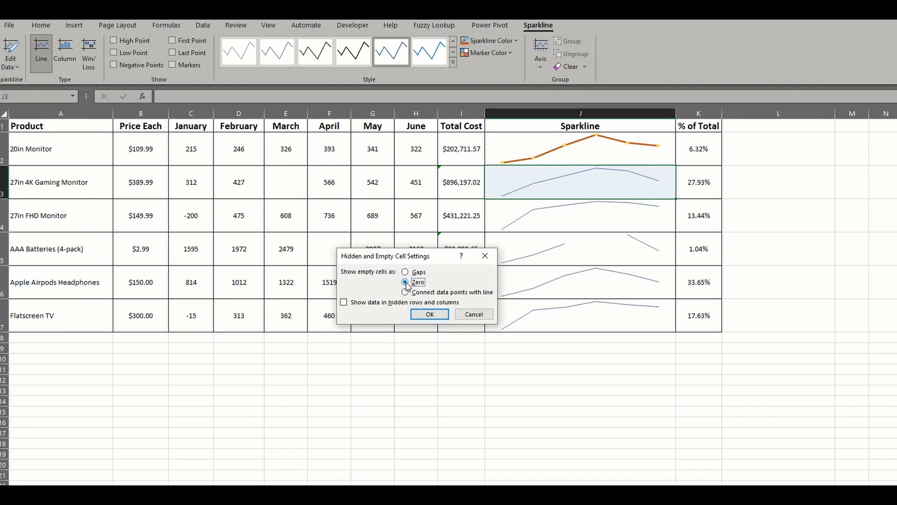
click(445, 319)
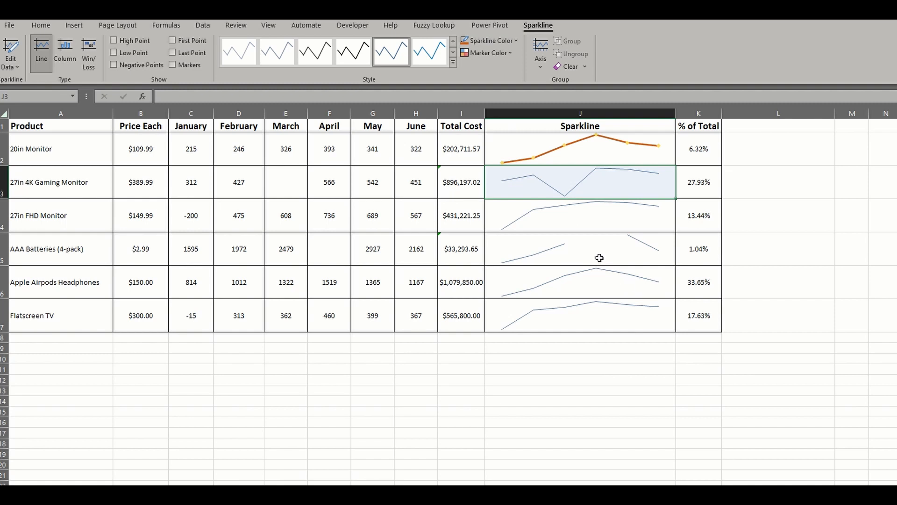
Apply the green sparkline style with red markers to the 27in 4K Gaming Monitor sparkline and show its low point.
click(453, 62)
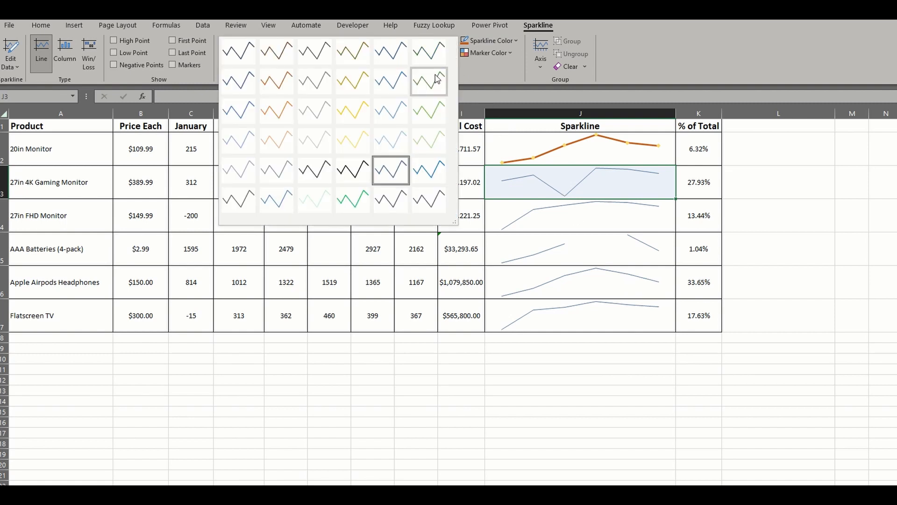
click(354, 195)
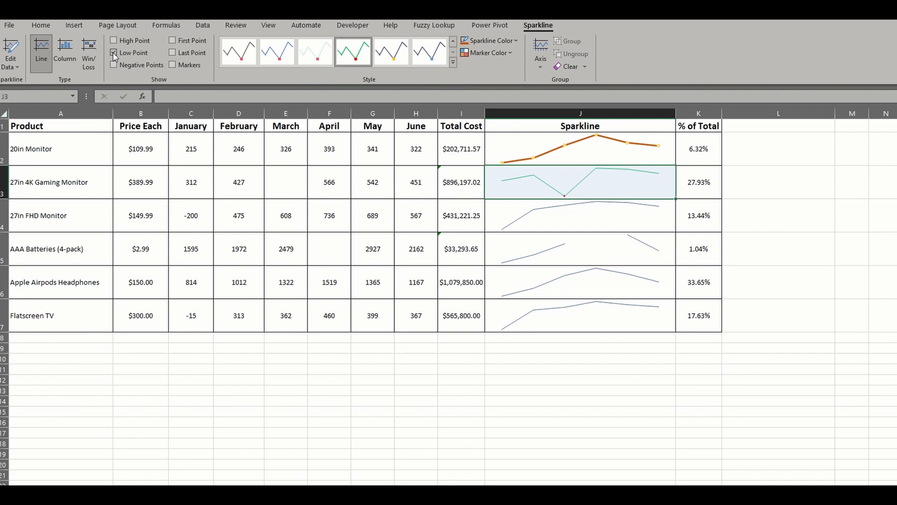
Set the 27in 4K Gaming Monitor sparkline to show data in hidden rows and columns.
click(19, 66)
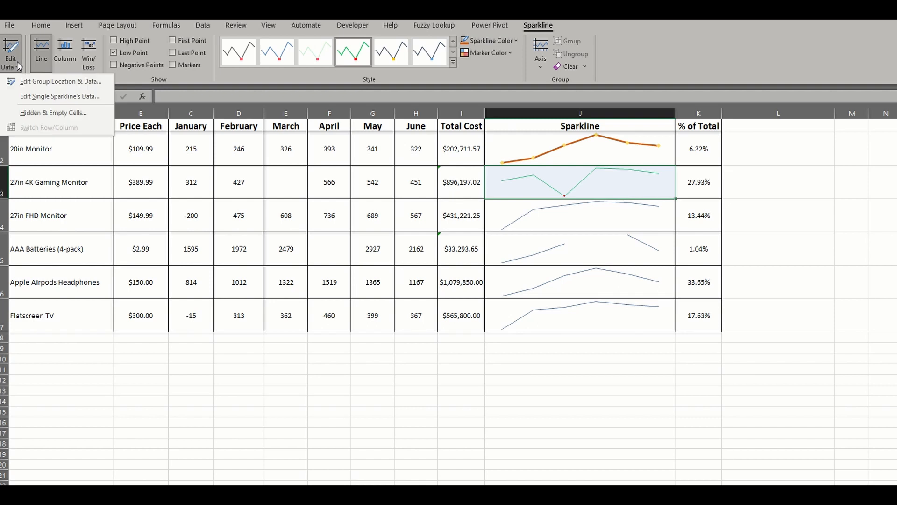
click(29, 110)
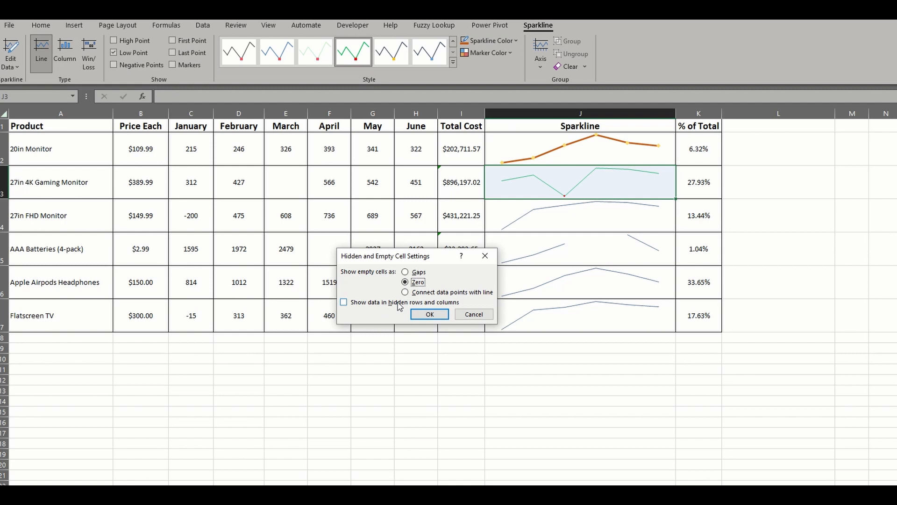
click(345, 302)
click(427, 314)
Hide the January to June columns C:H to test the sparklines, and undo the hiding.
drag(177, 114, 416, 115)
right_click(372, 171)
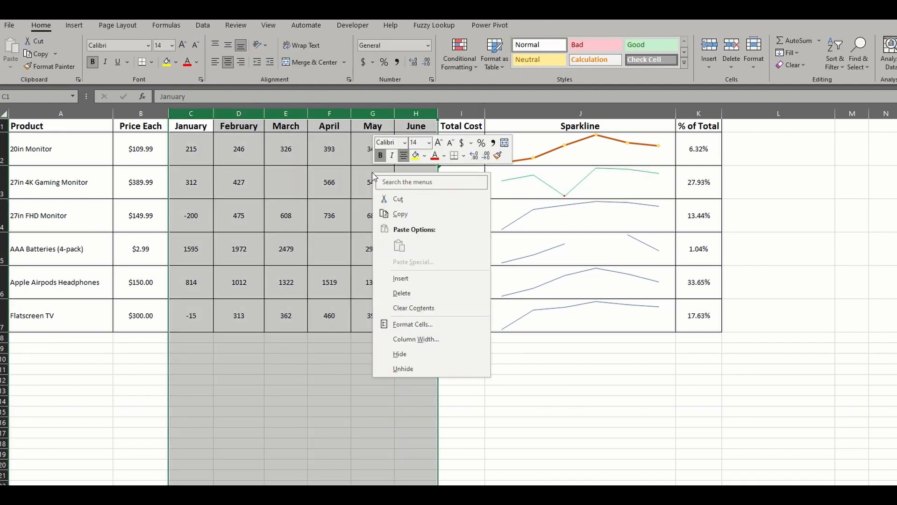
click(413, 352)
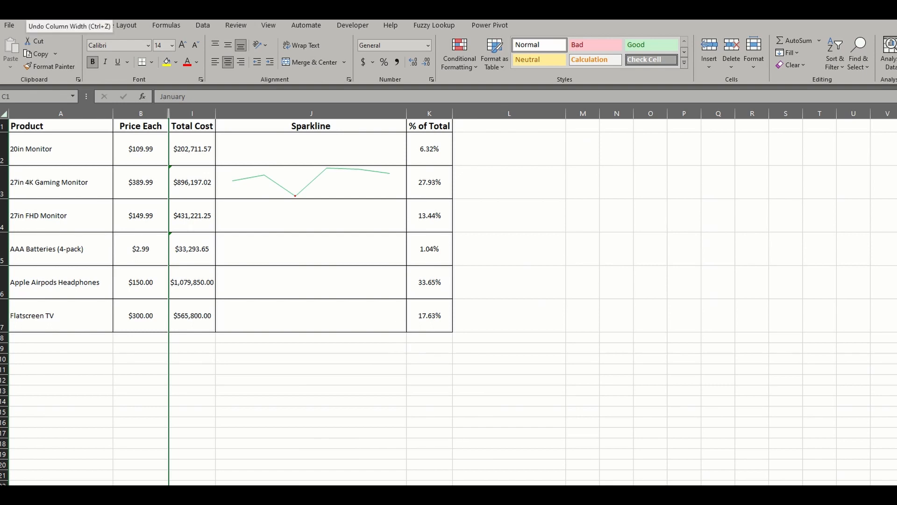
key(ctrl+z)
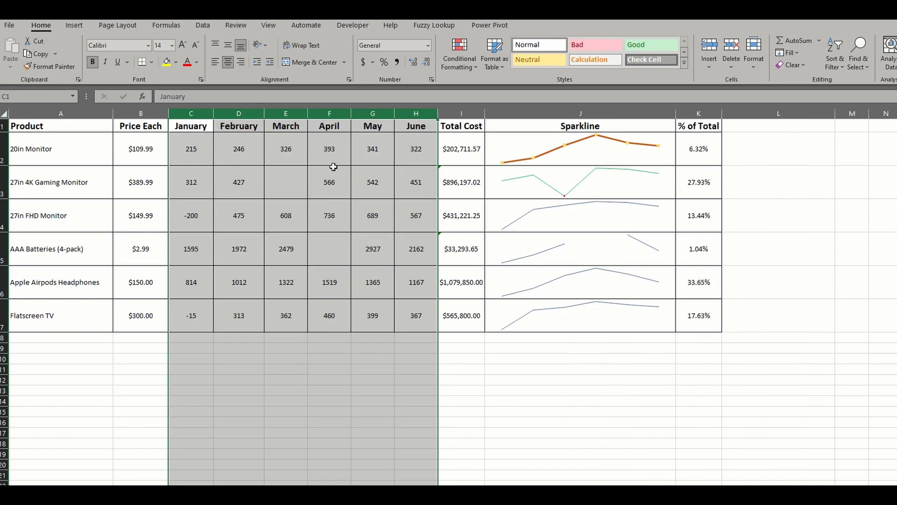
click(596, 349)
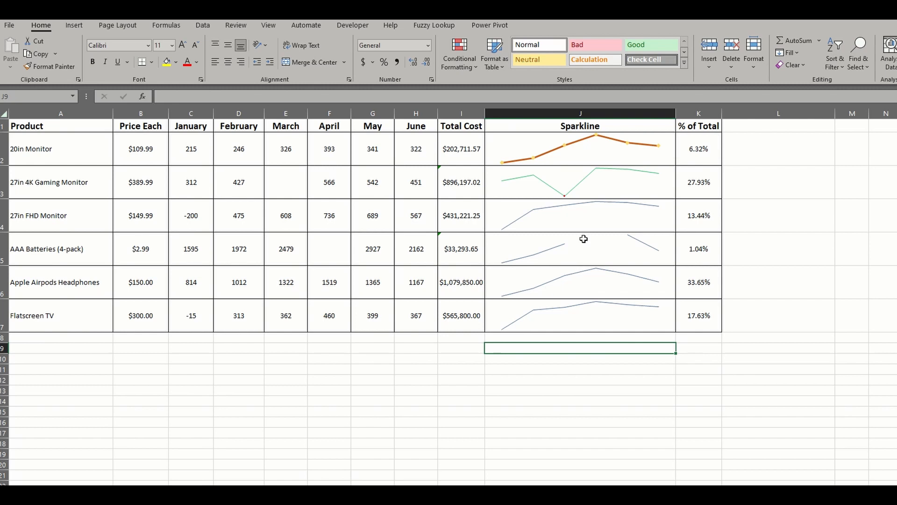
Convert the 27in FHD Monitor sparkline in J4 to a column sparkline.
click(580, 223)
click(540, 26)
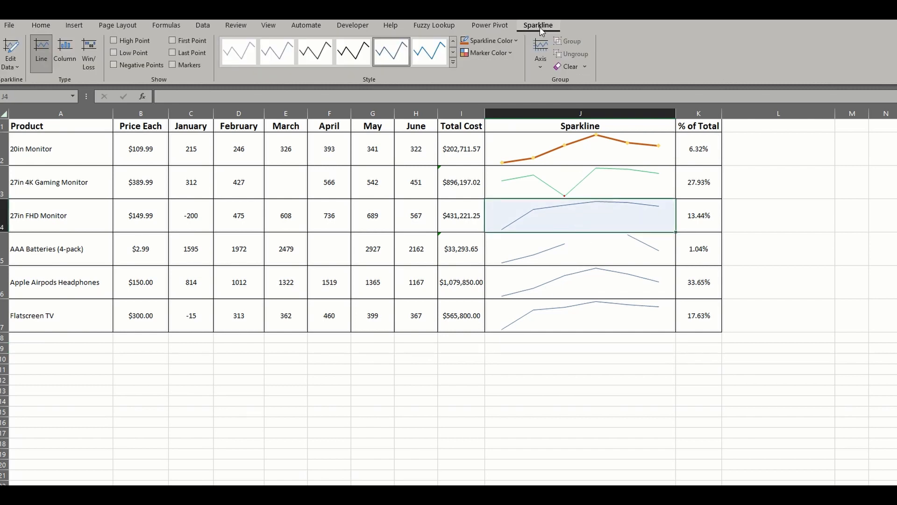
click(65, 53)
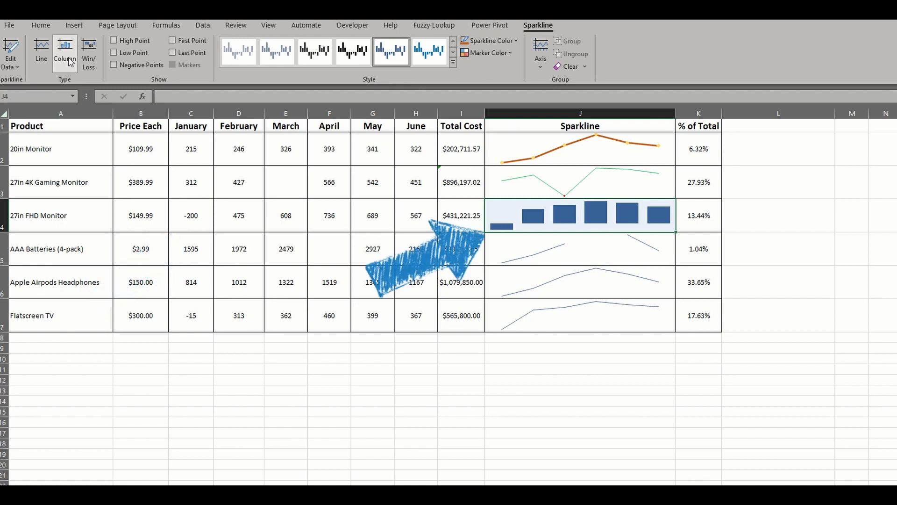
Highlight the negative points of the 27in FHD Monitor sparkline in J4.
click(190, 211)
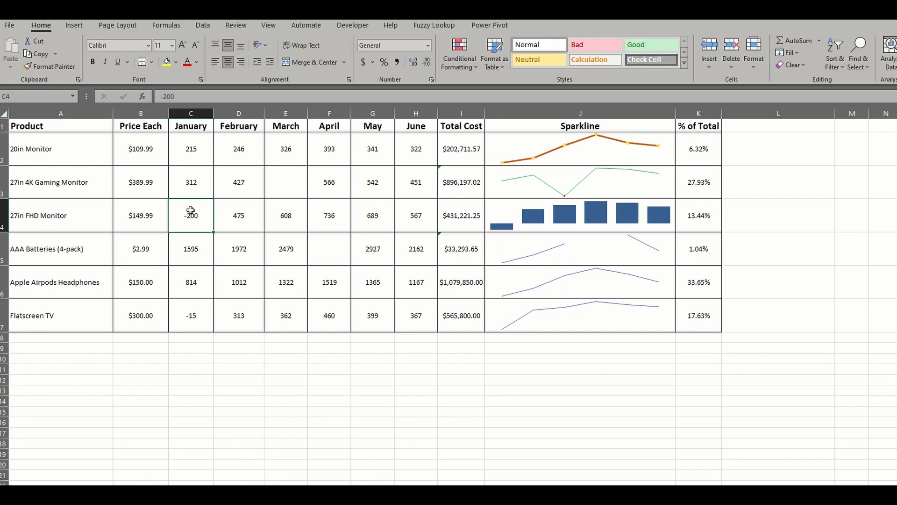
click(521, 215)
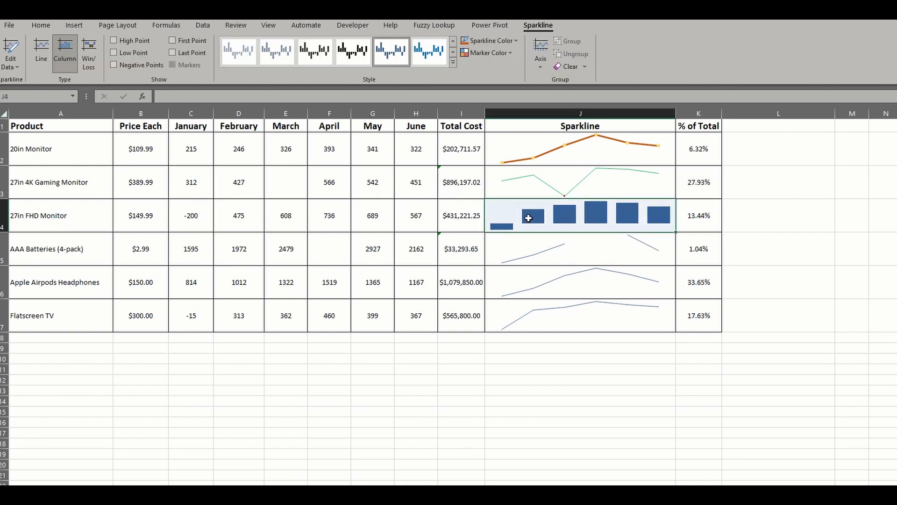
click(114, 65)
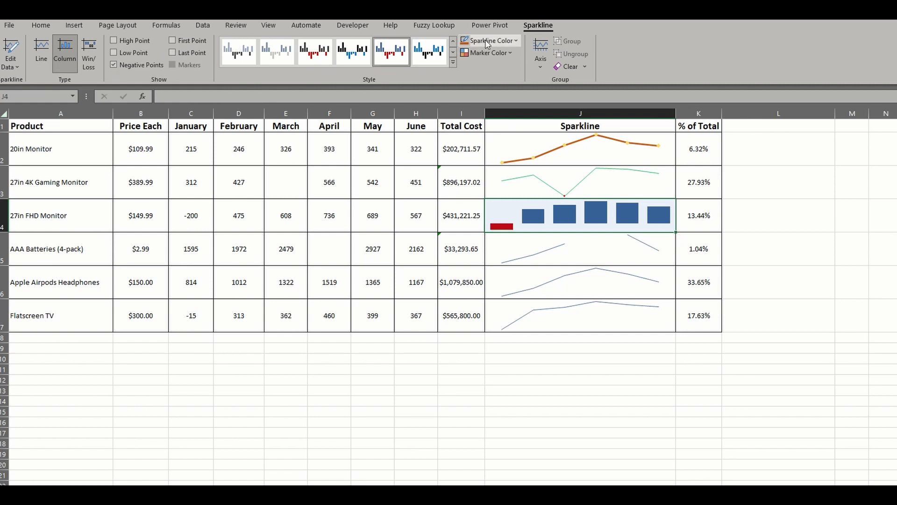
Apply the green style with red negative points to the 27in FHD Monitor column sparkline.
click(517, 42)
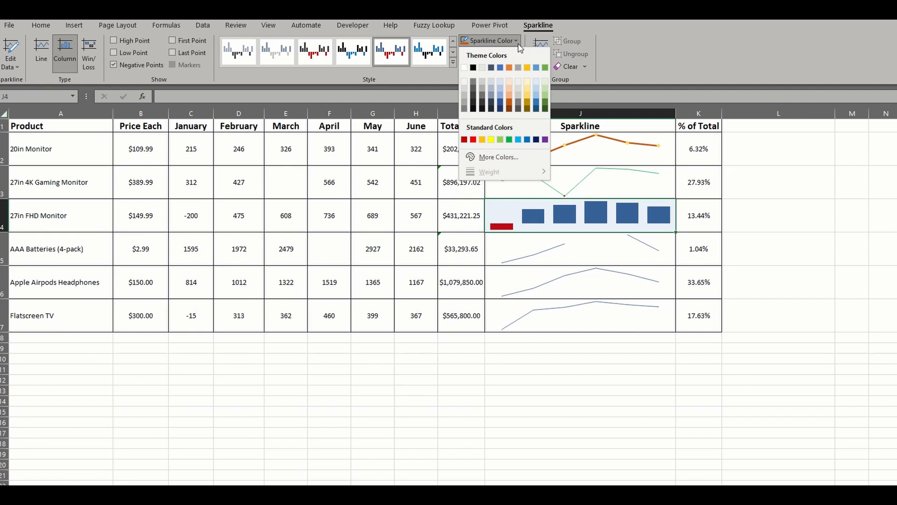
click(518, 44)
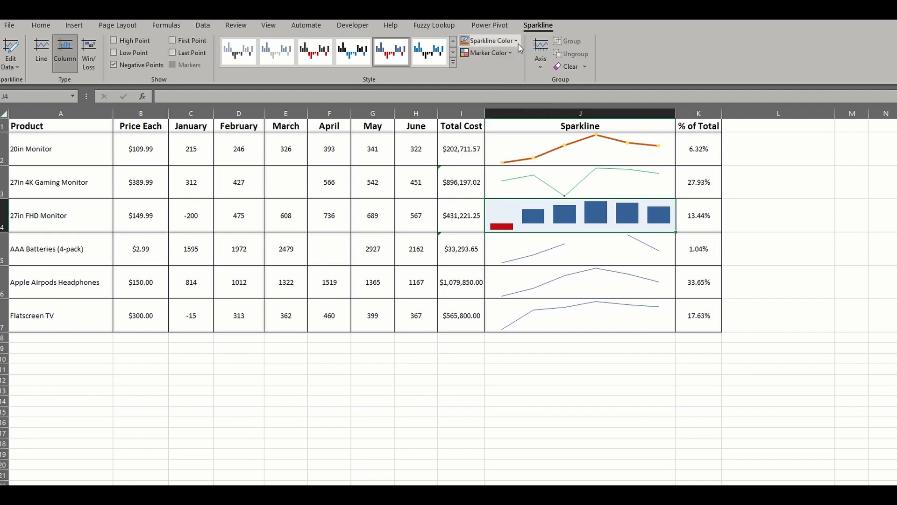
click(453, 63)
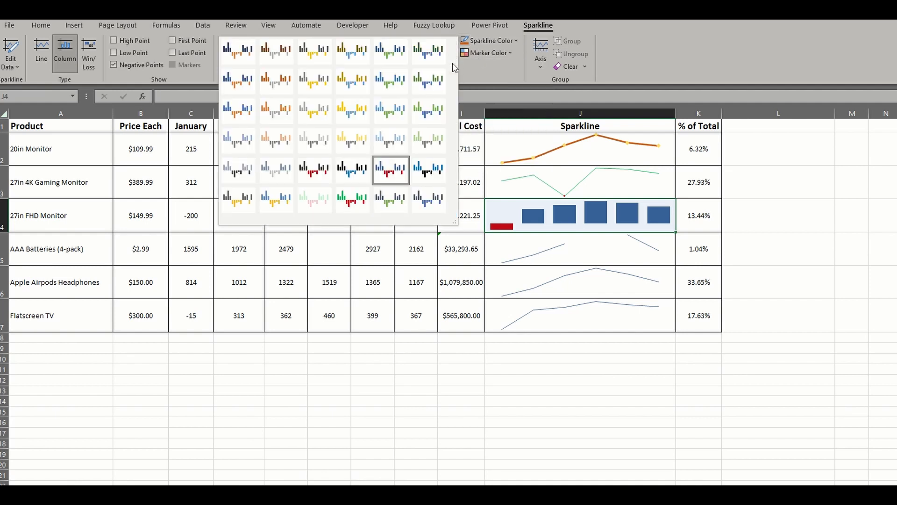
click(358, 196)
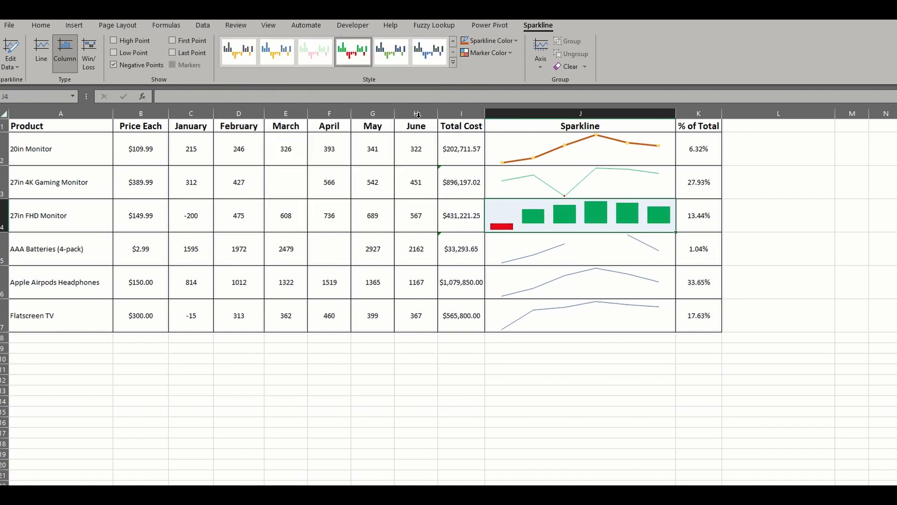
Set the high point colour of the 27in FHD Monitor sparkline to blue.
click(510, 53)
mouse_move(514, 102)
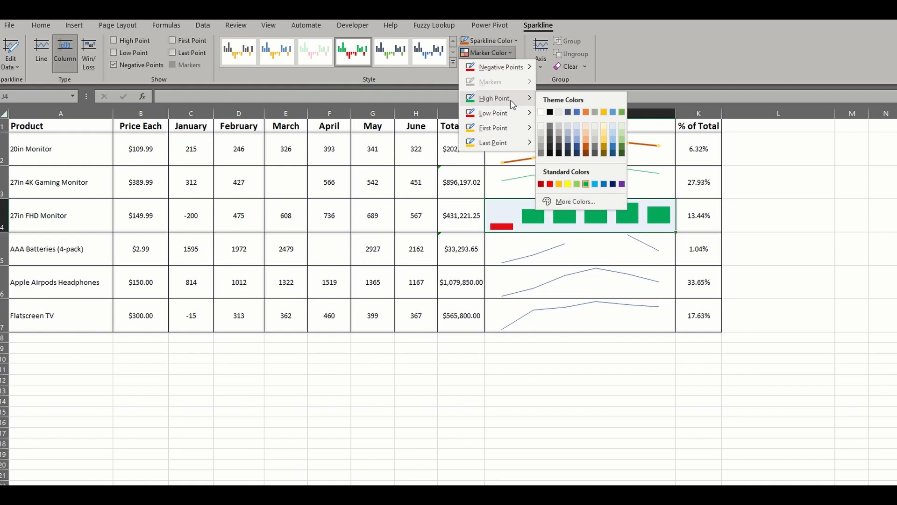
click(577, 113)
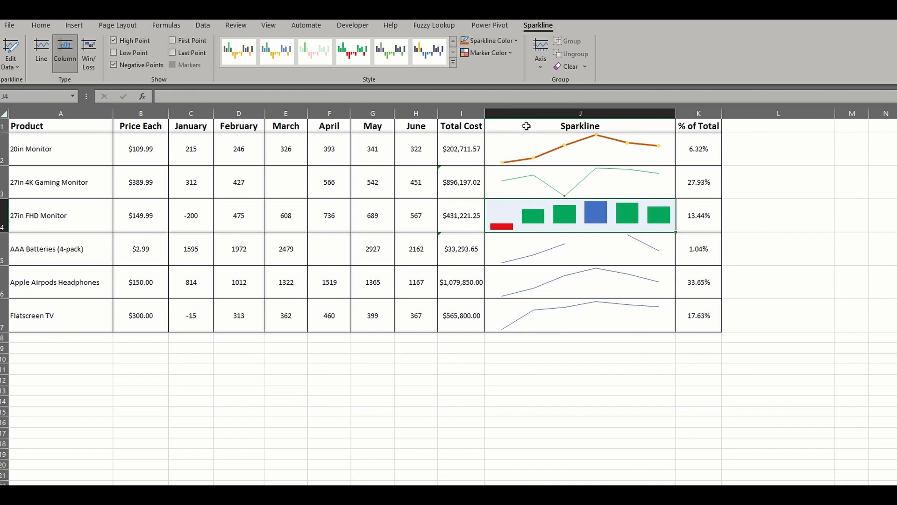
Show the horizontal axis on the 27in FHD Monitor sparkline and plot its data right-to-left.
click(541, 70)
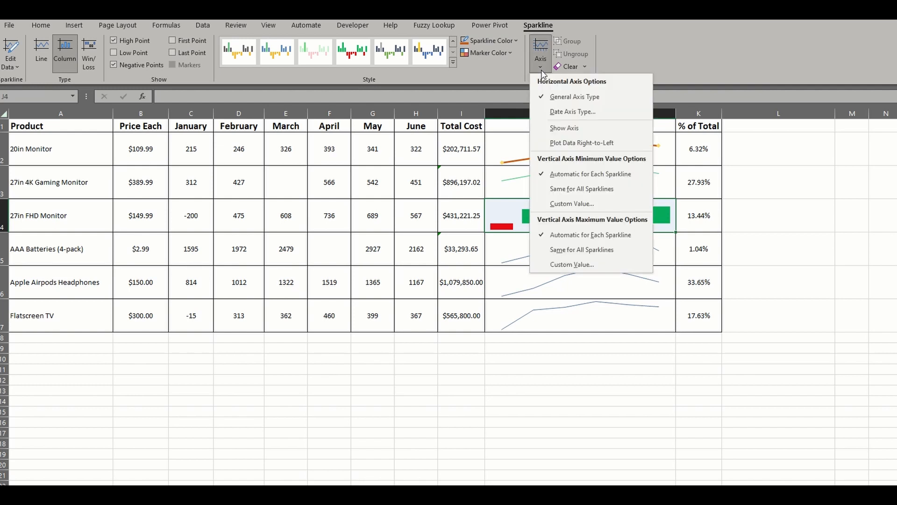
click(557, 124)
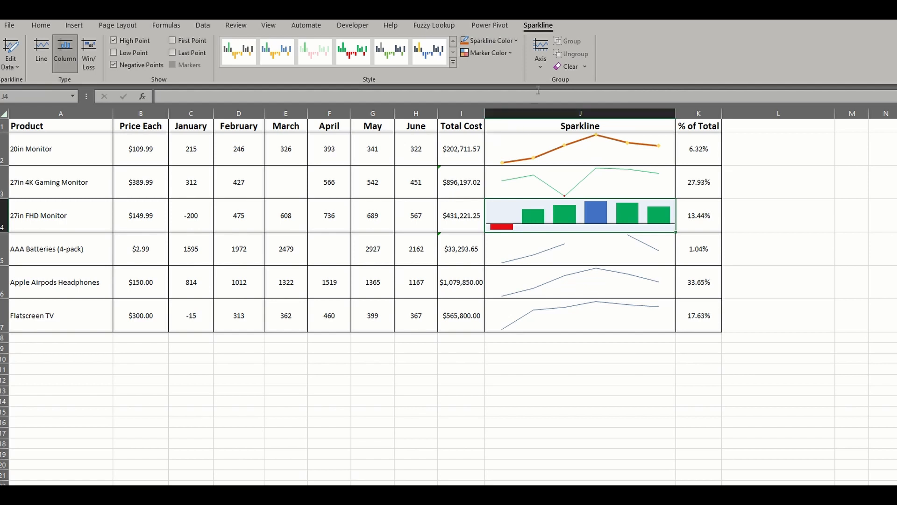
click(541, 68)
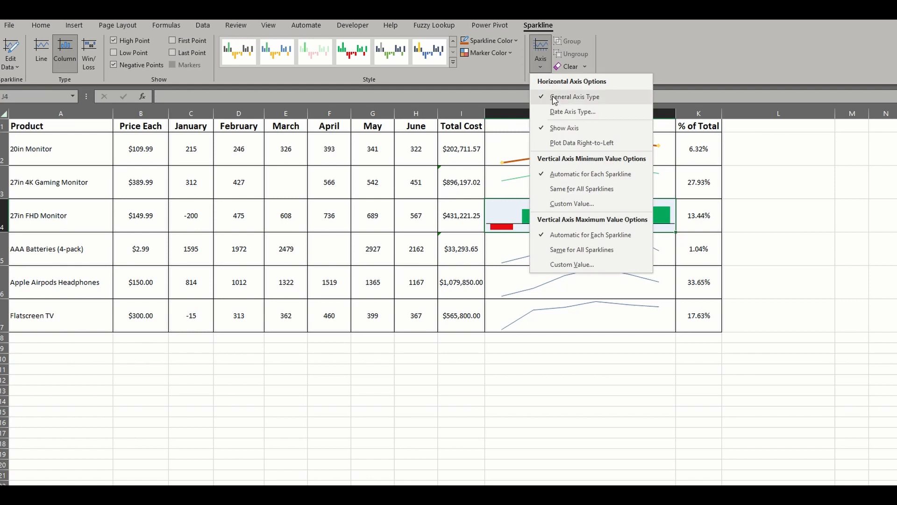
click(564, 143)
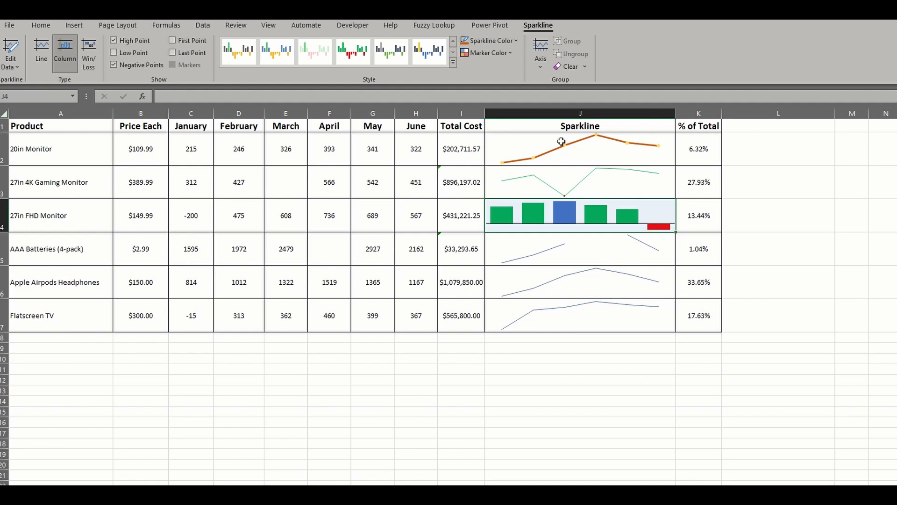
Convert the Flatscreen TV sparkline in J7 to Win/Loss and highlight its negative, high and last points.
click(559, 305)
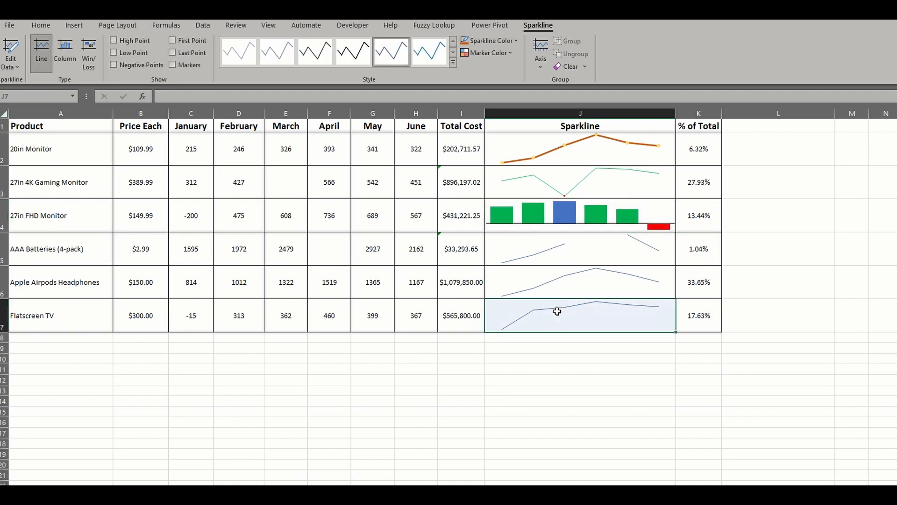
click(96, 70)
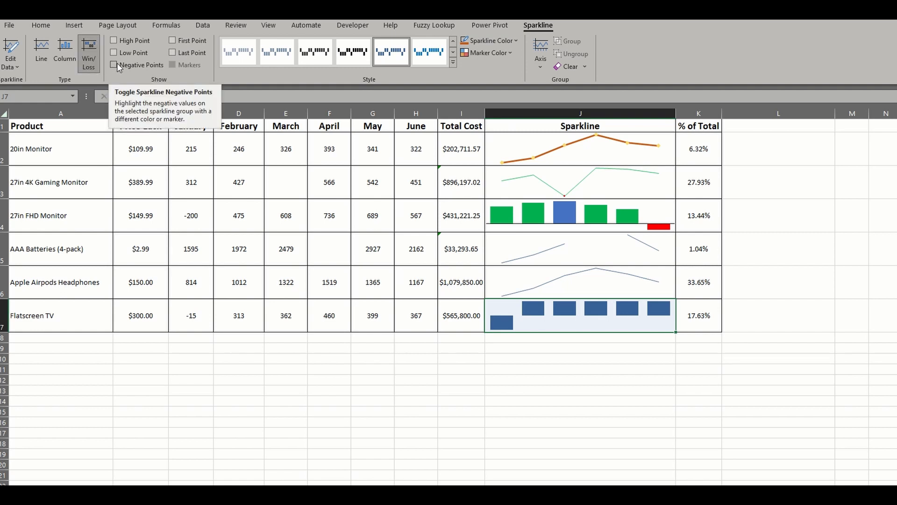
click(114, 65)
click(115, 40)
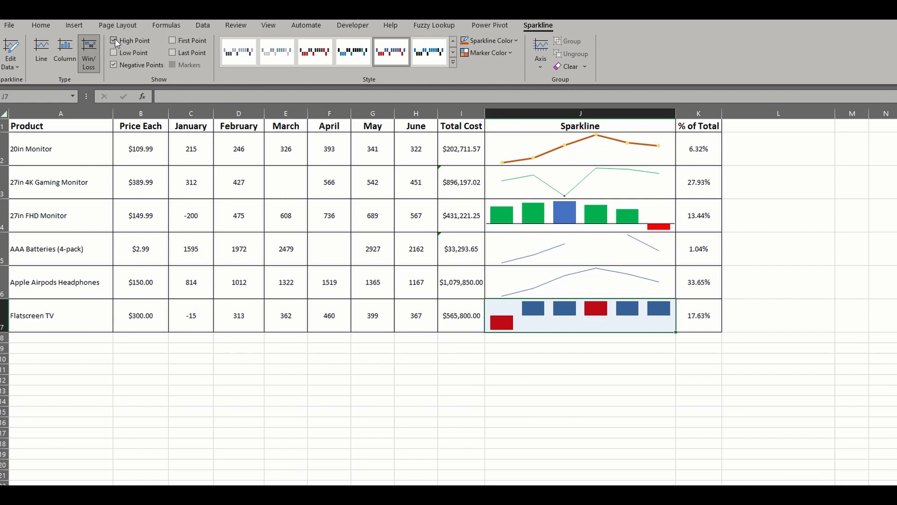
click(173, 53)
Show the horizontal axis on the Flatscreen TV Win/Loss sparkline.
click(541, 69)
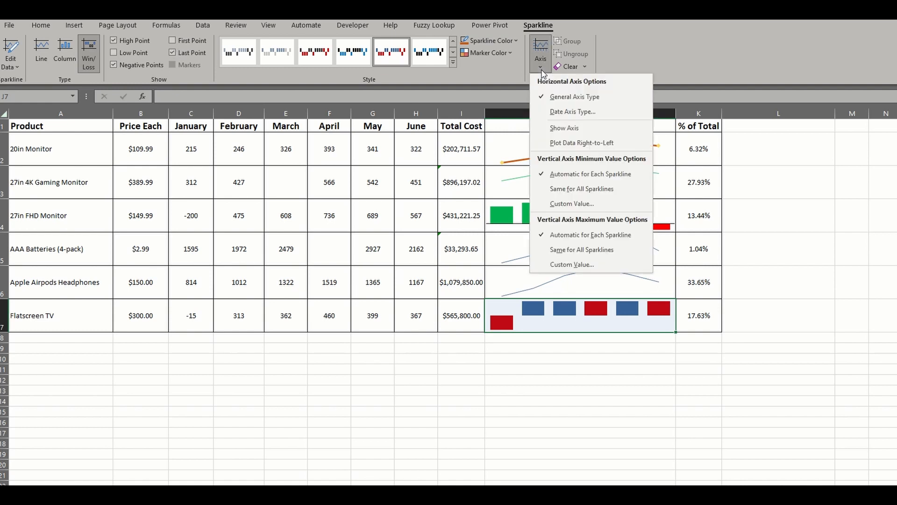
click(559, 127)
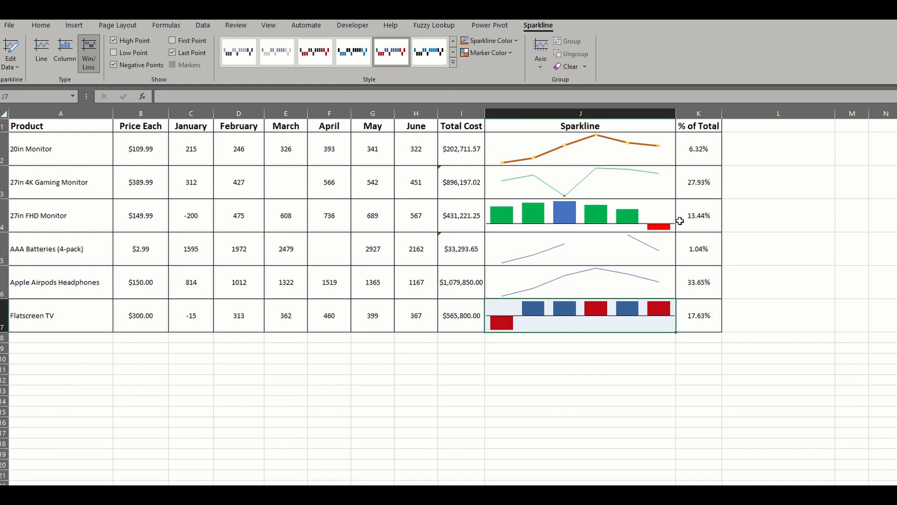
Insert a column sparkline in L2 from the % of Total value in K2 and fill it down through L7.
click(692, 125)
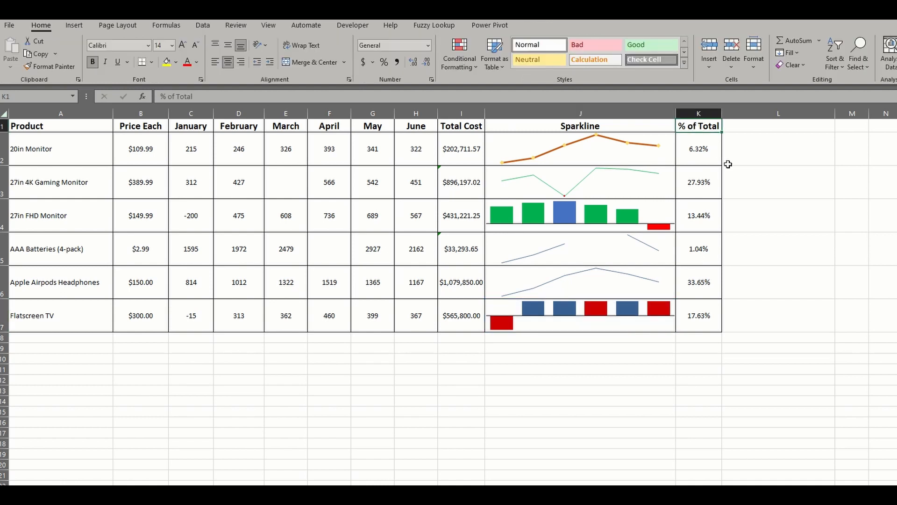
click(737, 152)
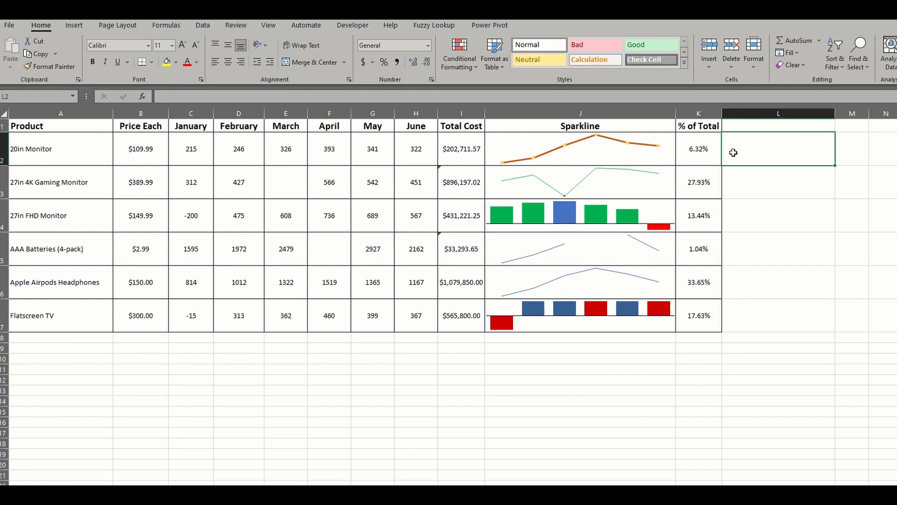
click(76, 26)
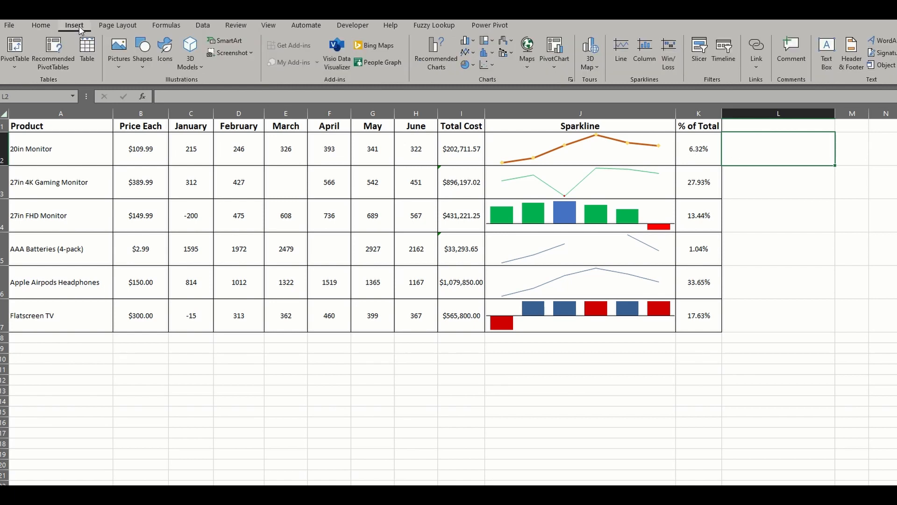
click(644, 62)
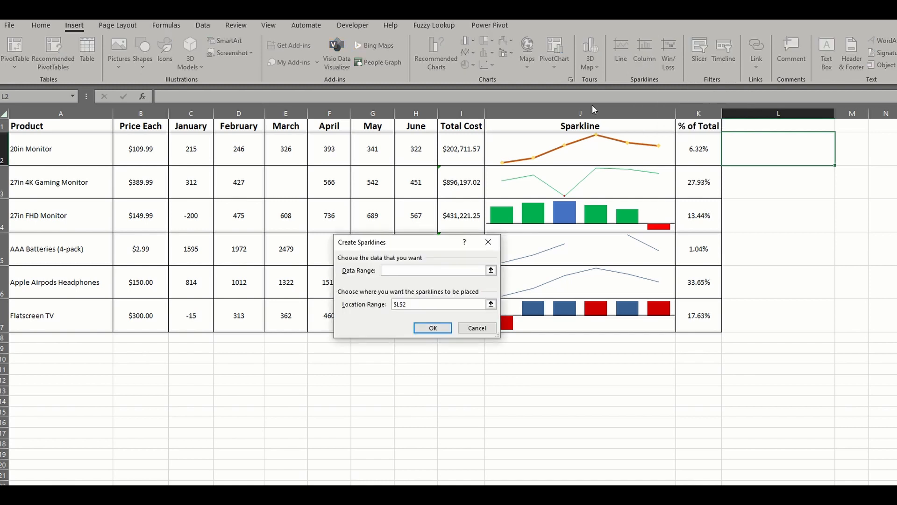
click(699, 148)
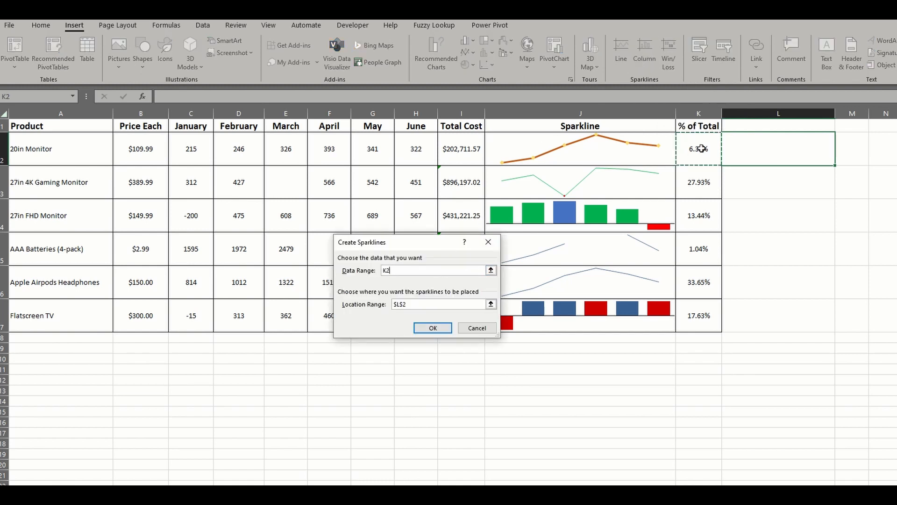
click(433, 328)
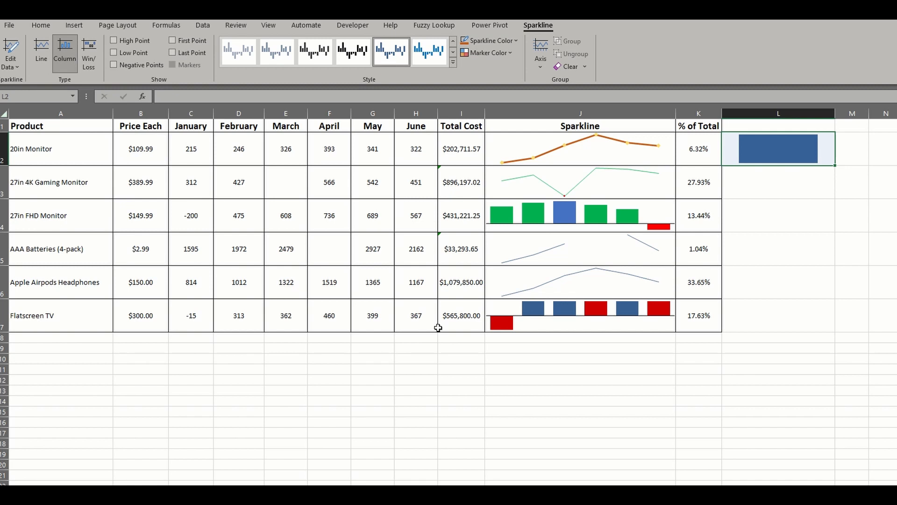
drag(834, 165, 815, 318)
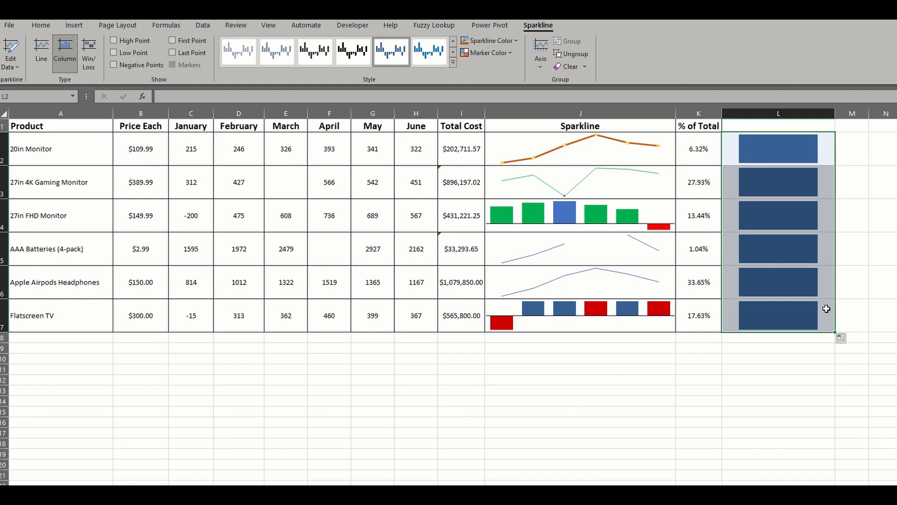
Give the % of Total column sparklines in L2:L7 a custom vertical axis minimum of 0.0 and maximum of 1.
click(541, 68)
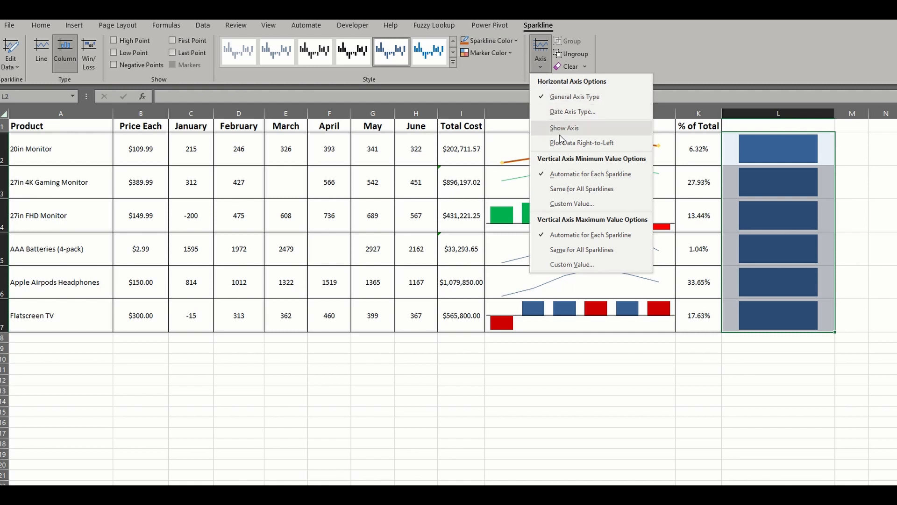
click(586, 204)
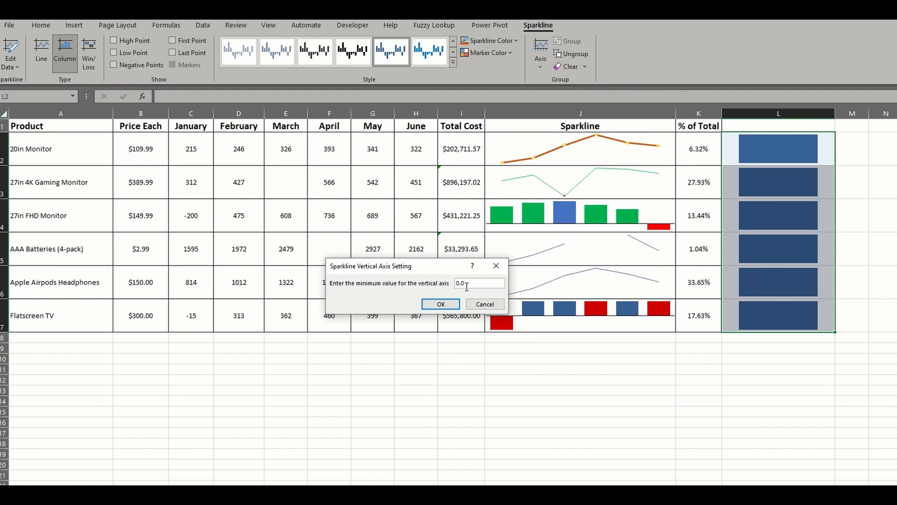
click(453, 304)
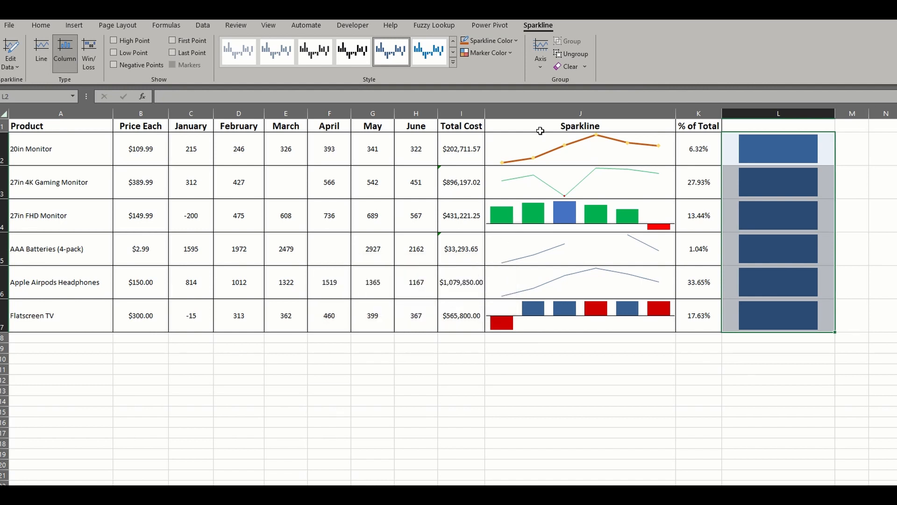
click(543, 69)
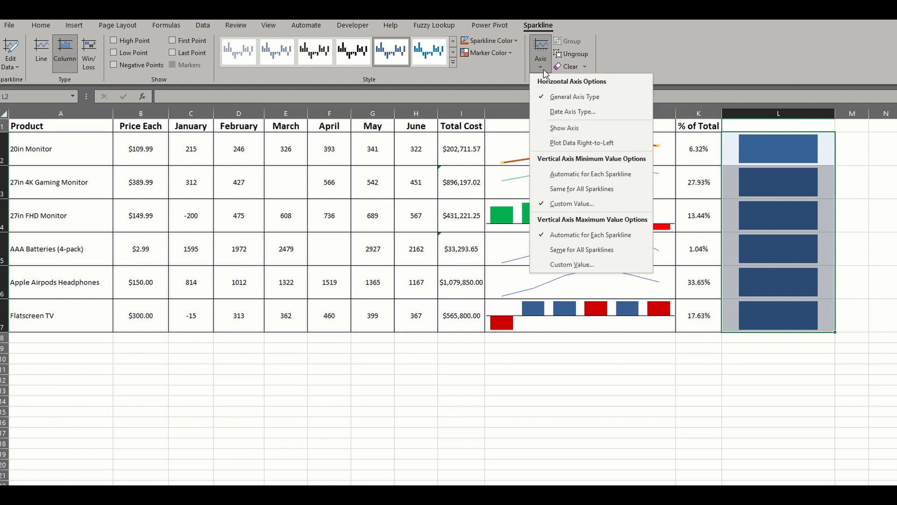
click(569, 265)
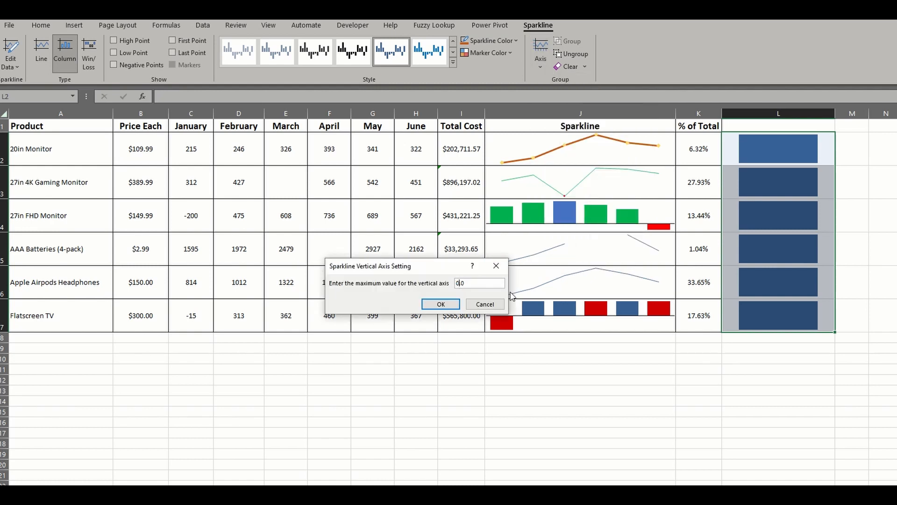
key(BackSpace)
text(1)
click(457, 304)
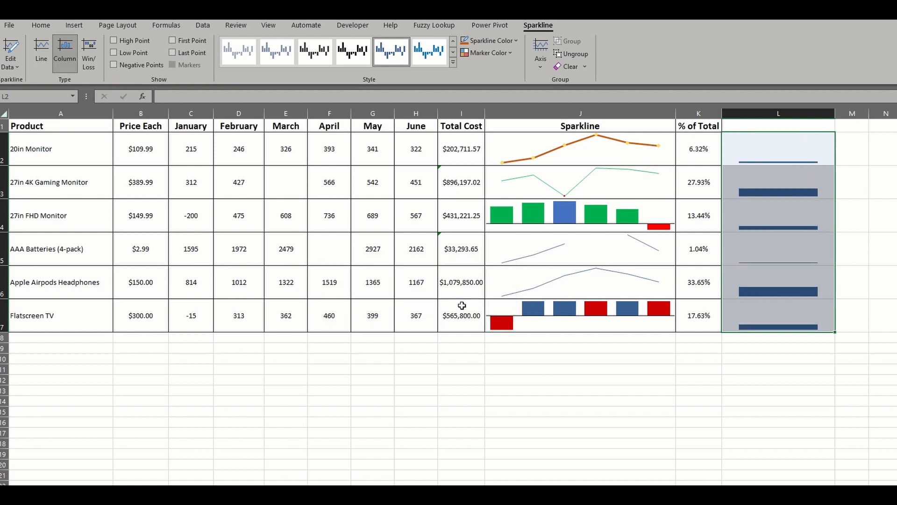
click(783, 372)
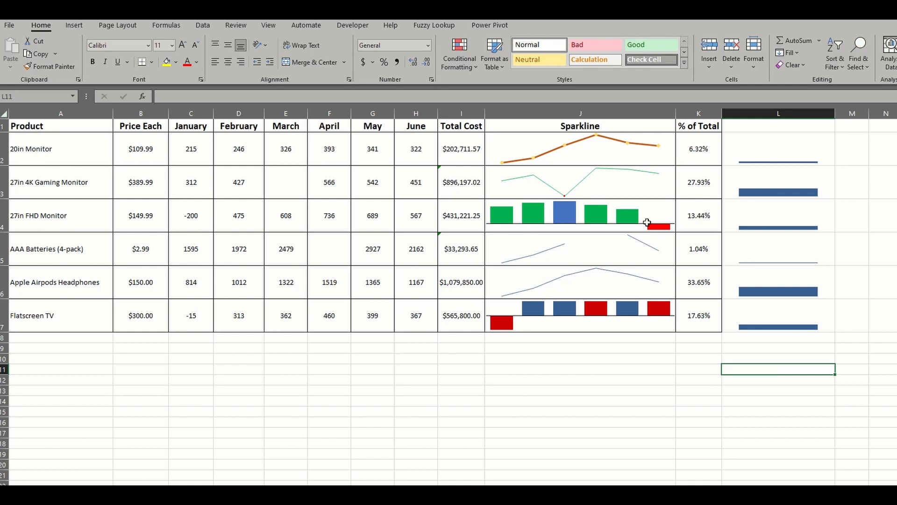
Apply blue gradient-fill data bars to the % of Total values in K2:K7 with conditional formatting.
drag(689, 153, 699, 315)
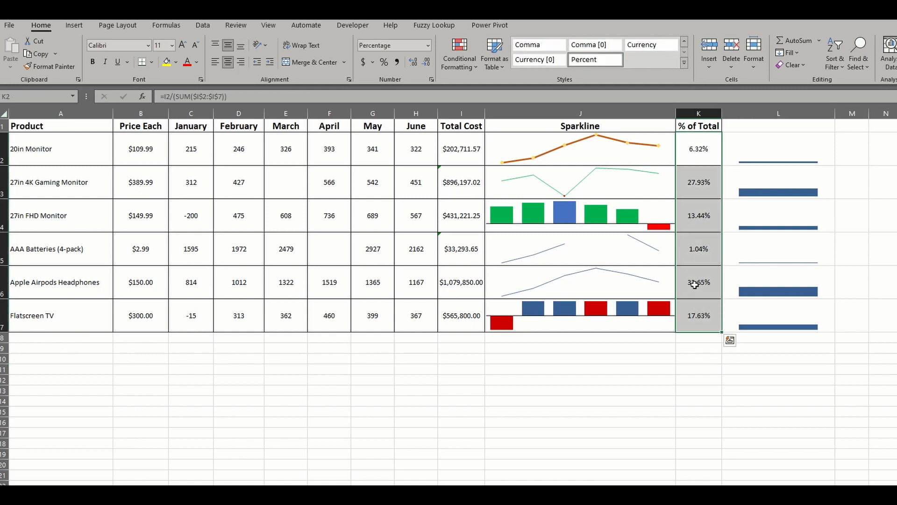
click(468, 66)
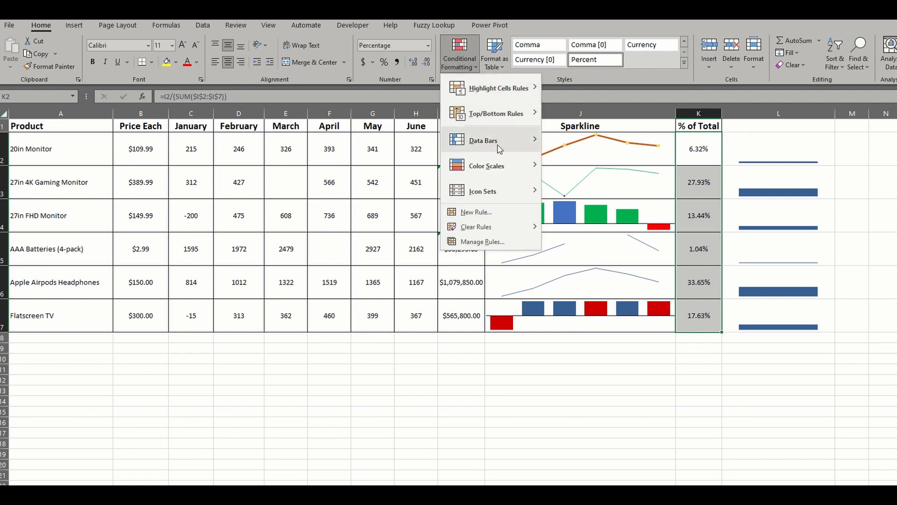
mouse_move(500, 149)
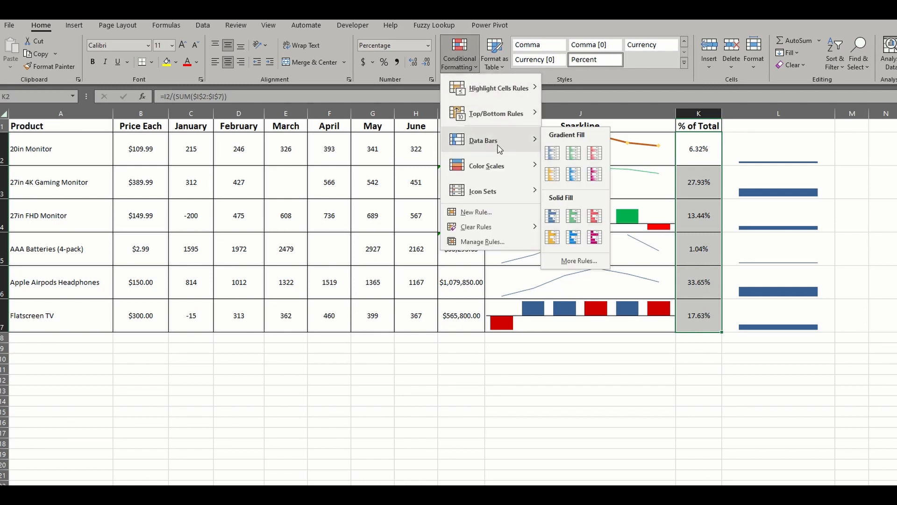
click(553, 150)
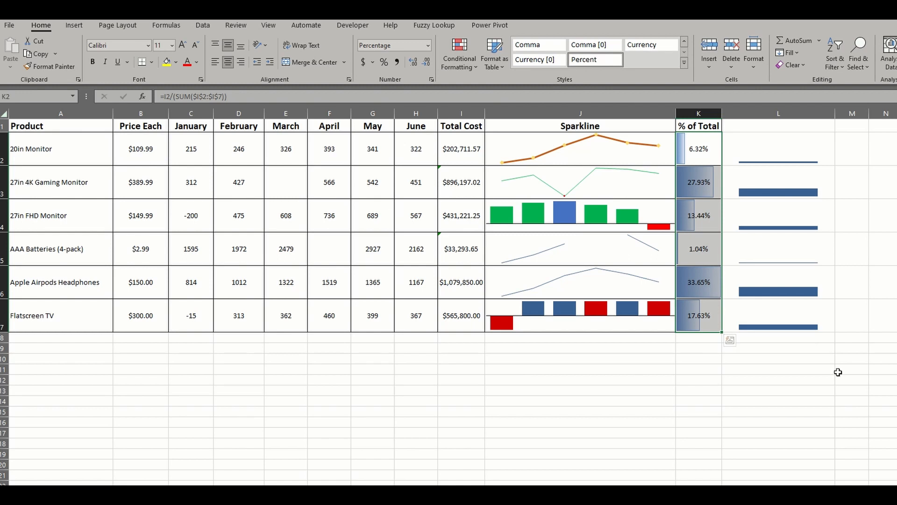
click(850, 380)
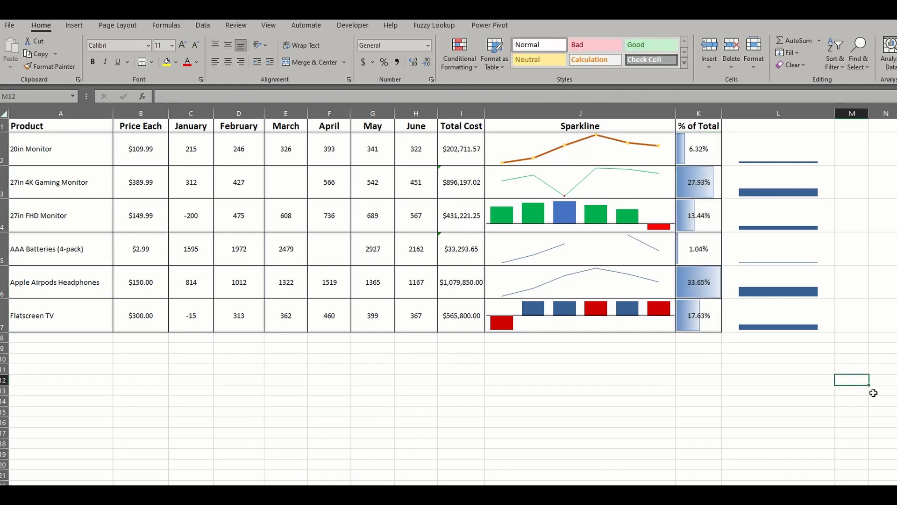